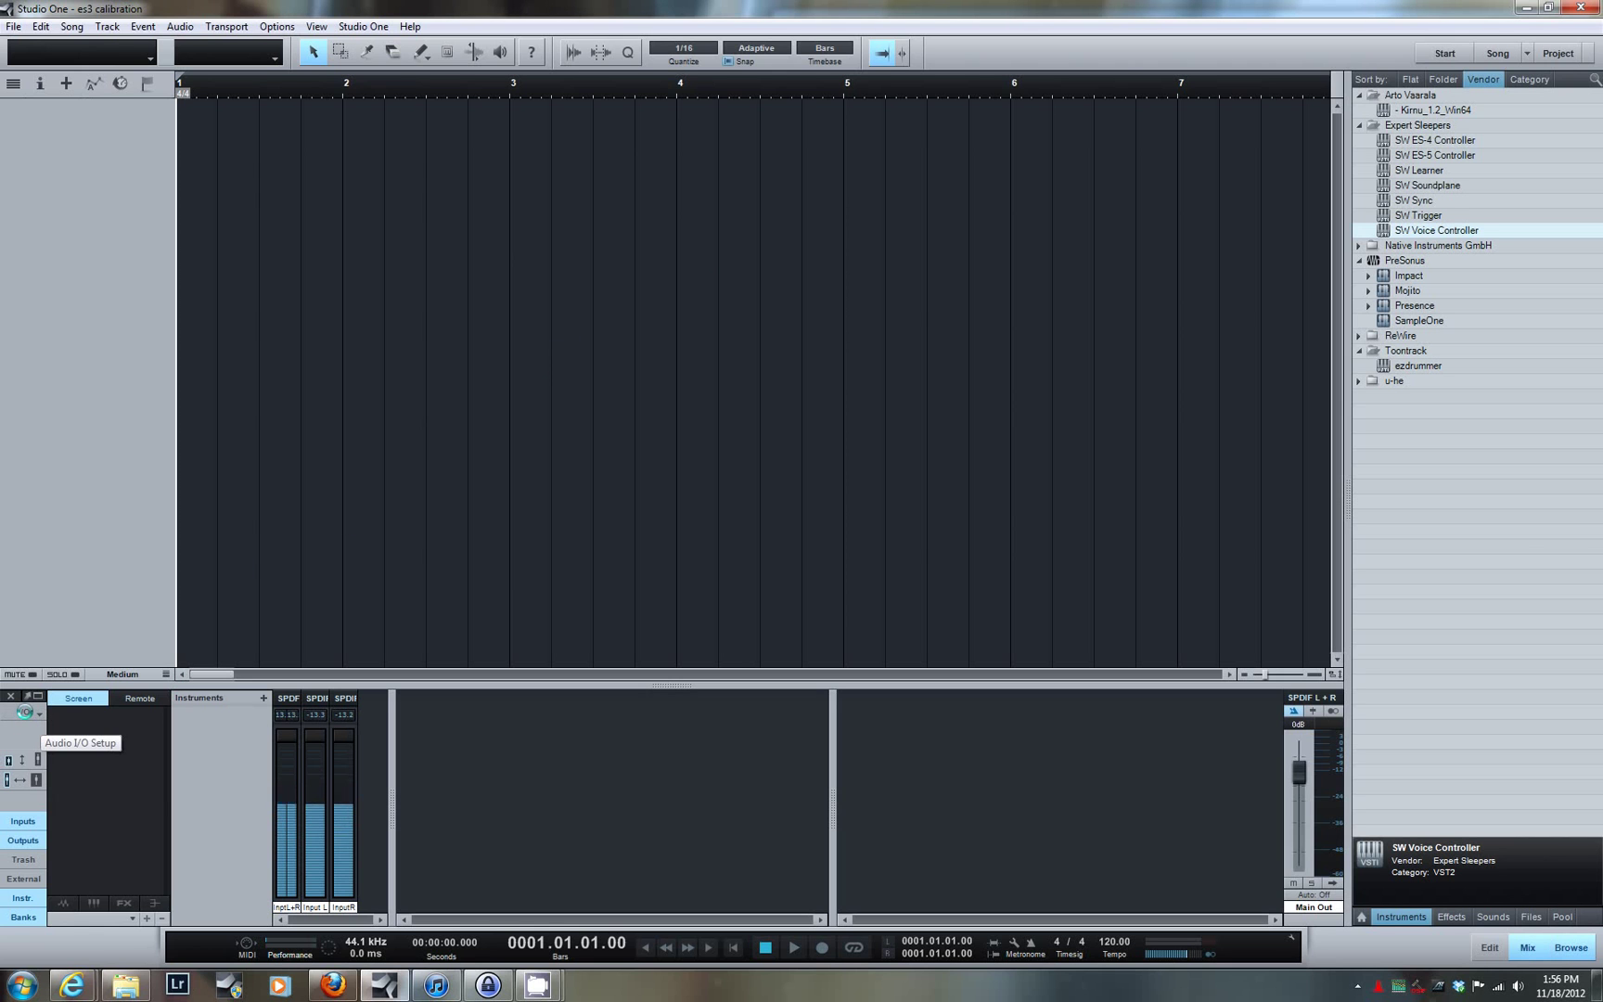
- Open Audio I/O Setup, review the inputs, then widen the Outputs matrix to show ADAT and S/PDIF columns
{"action": "left_click", "coordinate": [25, 711]}
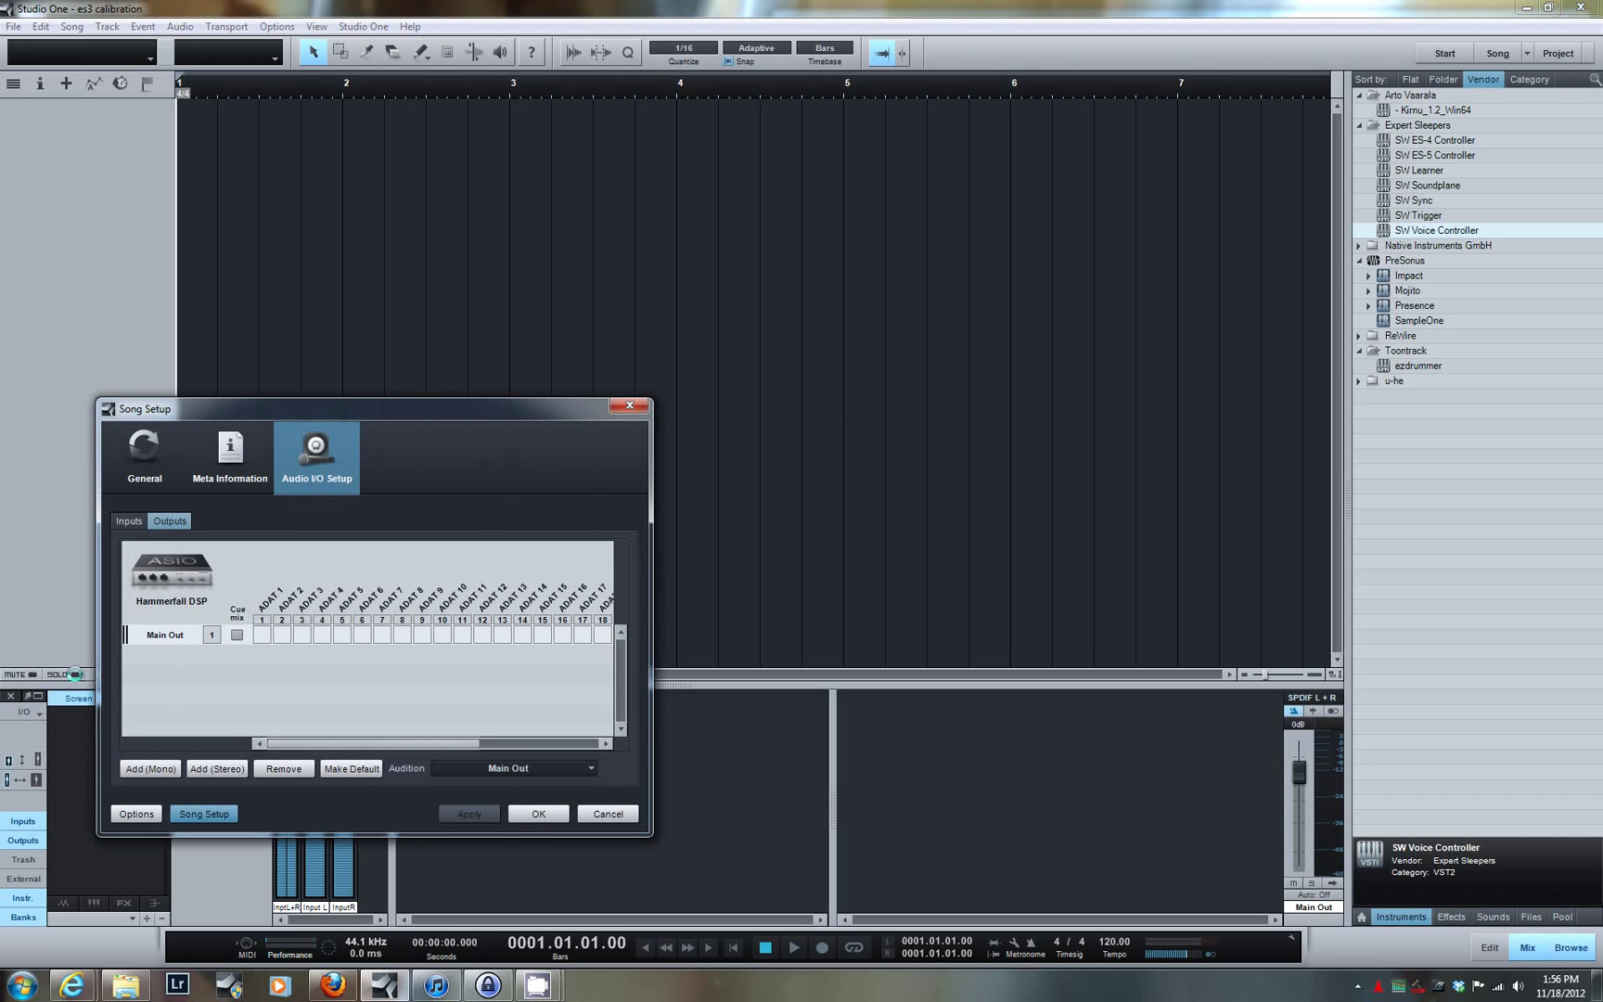
{"action": "left_click", "coordinate": [129, 521]}
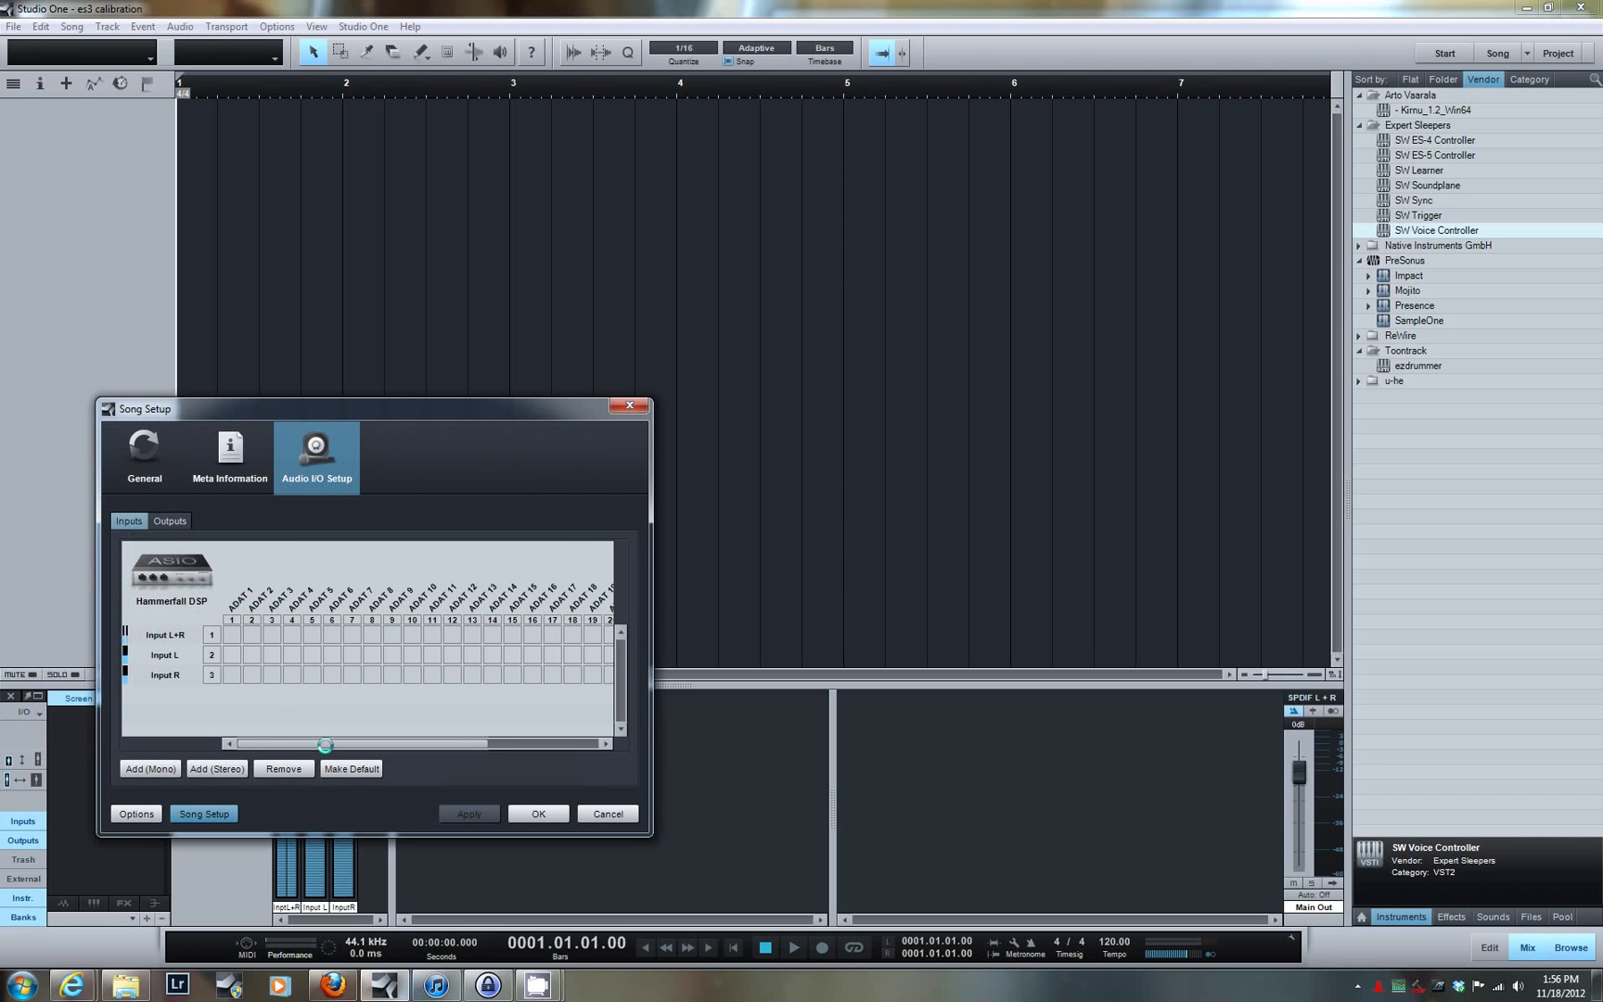
{"action": "left_click_drag", "start_coordinate": [324, 745], "coordinate": [289, 719]}
{"action": "left_click", "coordinate": [166, 520]}
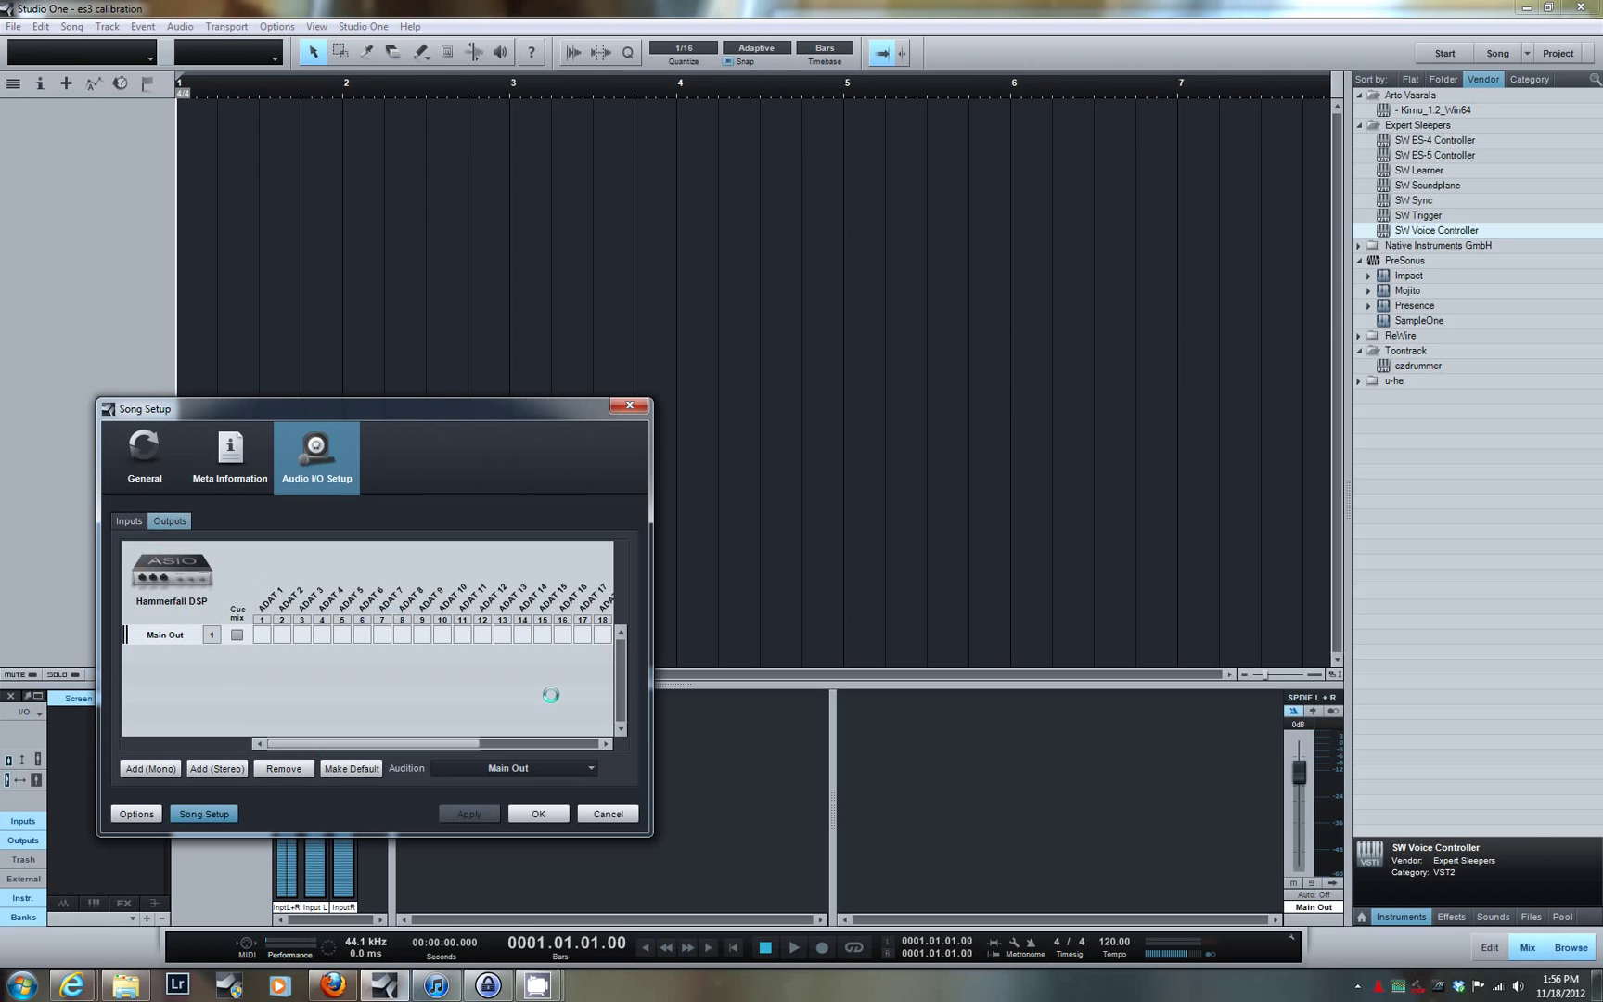
{"action": "left_click_drag", "start_coordinate": [645, 830], "coordinate": [924, 862]}
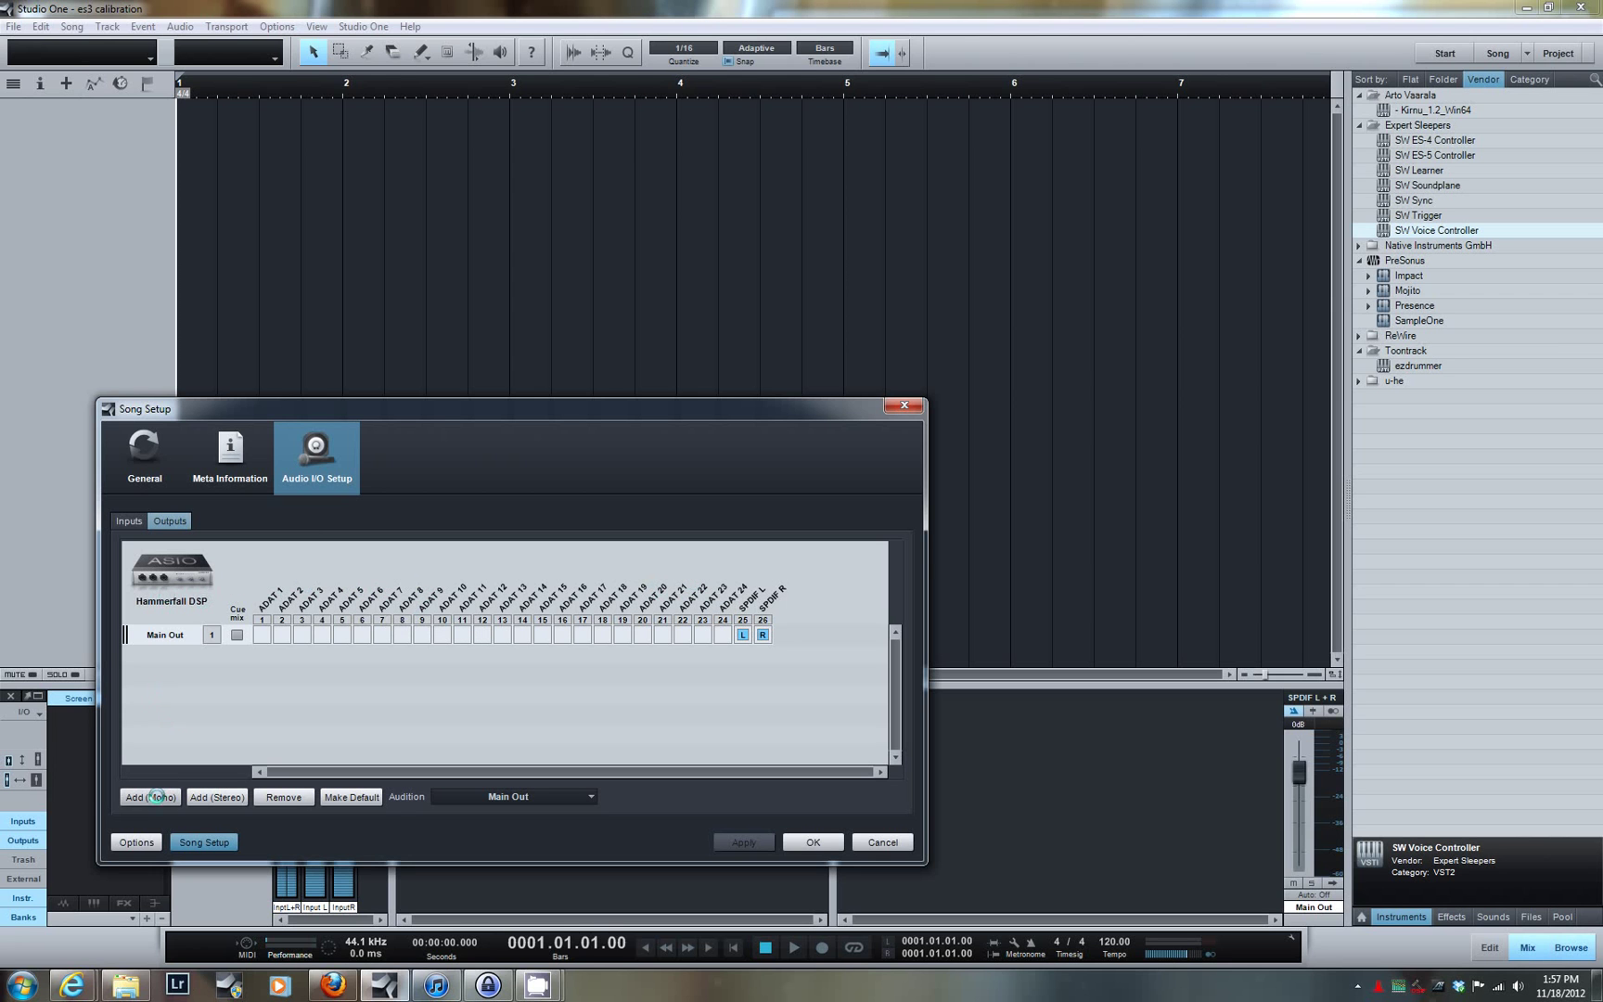
- Add six mono outputs, Sub 1 through Sub 6, for ADAT channels 1–6
{"action": "left_click", "coordinate": [158, 793]}
{"action": "left_click", "coordinate": [159, 793]}
{"action": "left_click", "coordinate": [158, 793]}
{"action": "left_click", "coordinate": [157, 796]}
{"action": "left_click", "coordinate": [157, 796]}
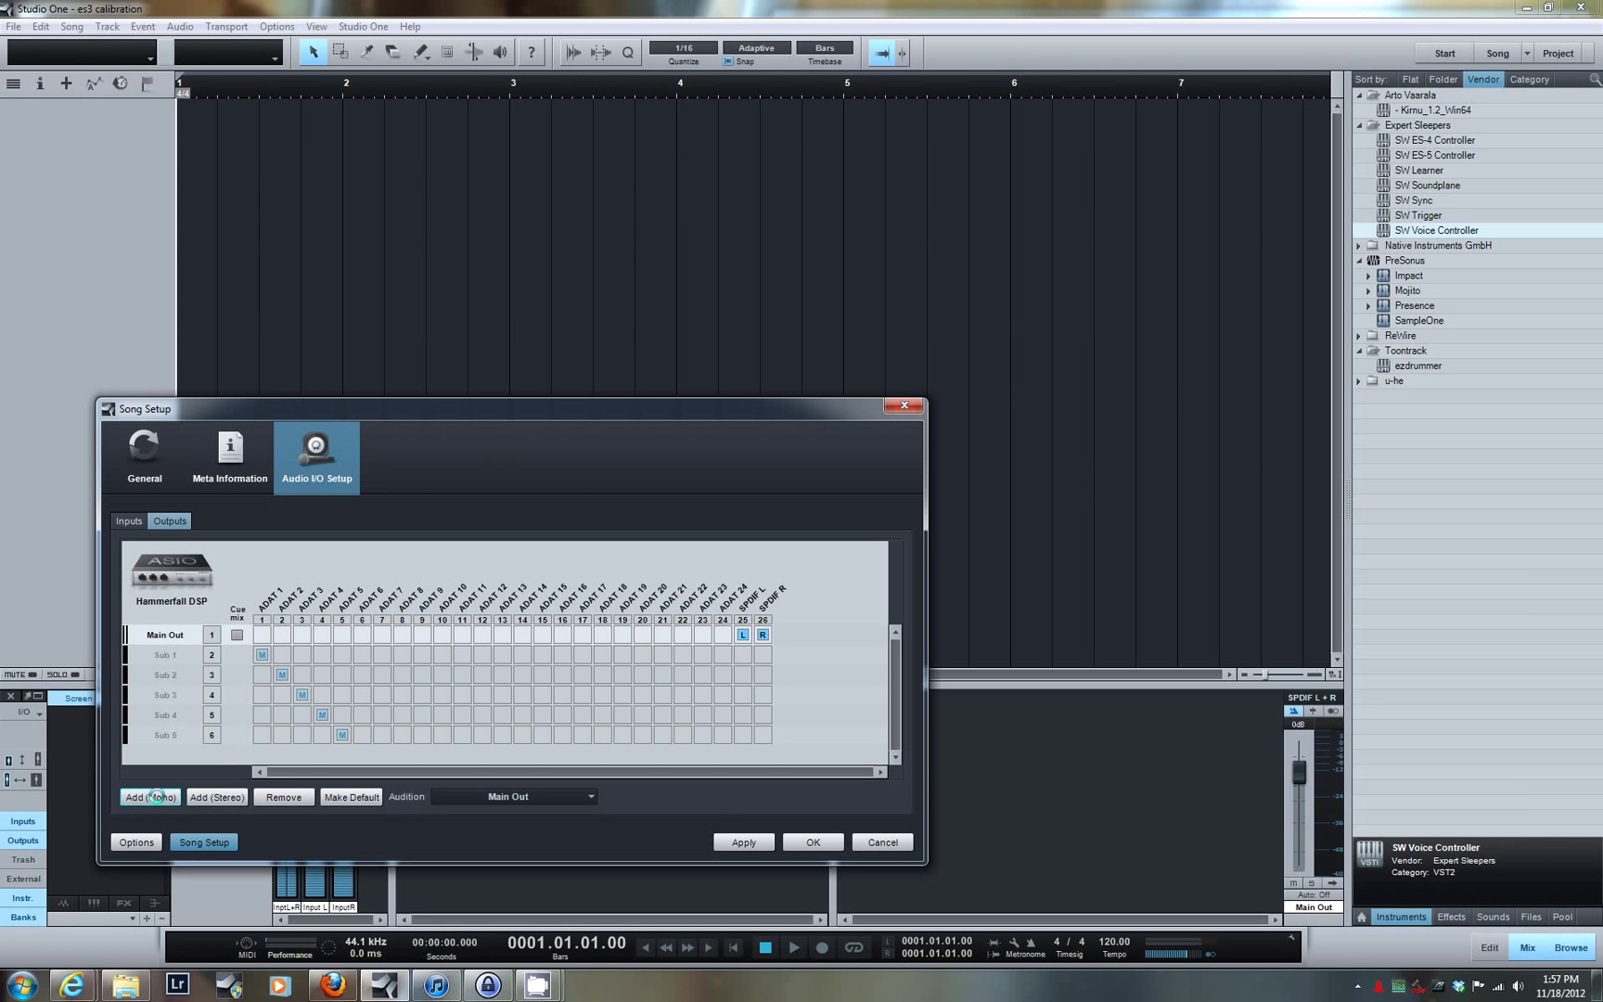
{"action": "left_click", "coordinate": [156, 796]}
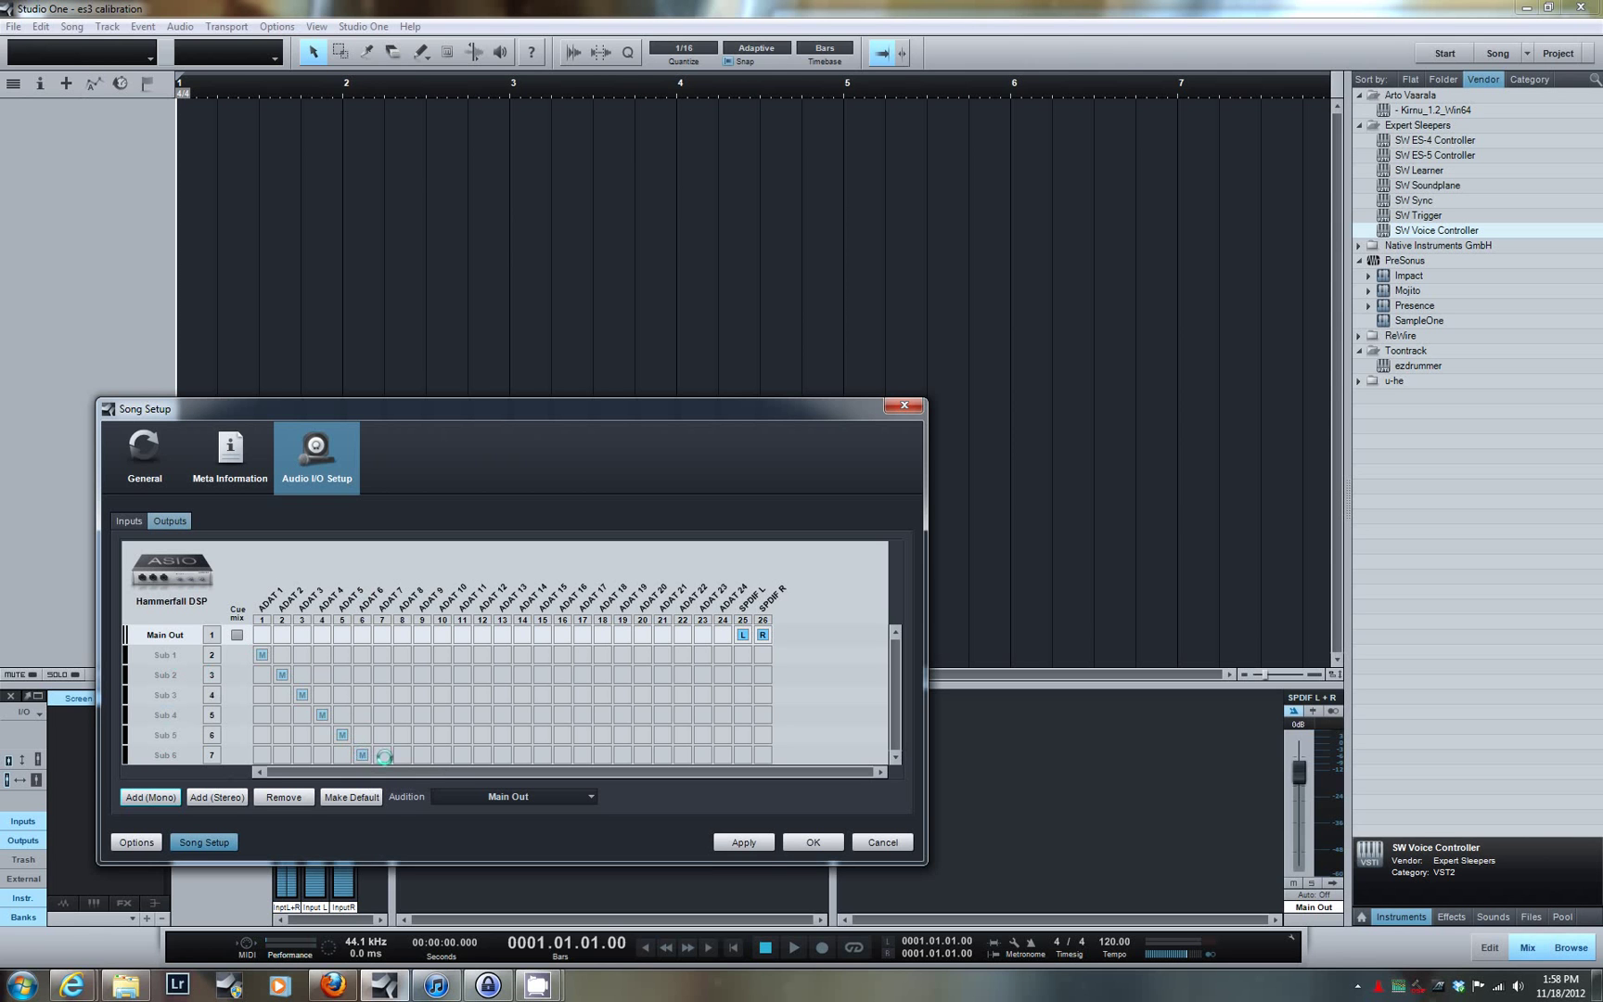
- Confirm the new outputs and display the Sub 1–Sub 6 output strips in the console
{"action": "left_click", "coordinate": [810, 840]}
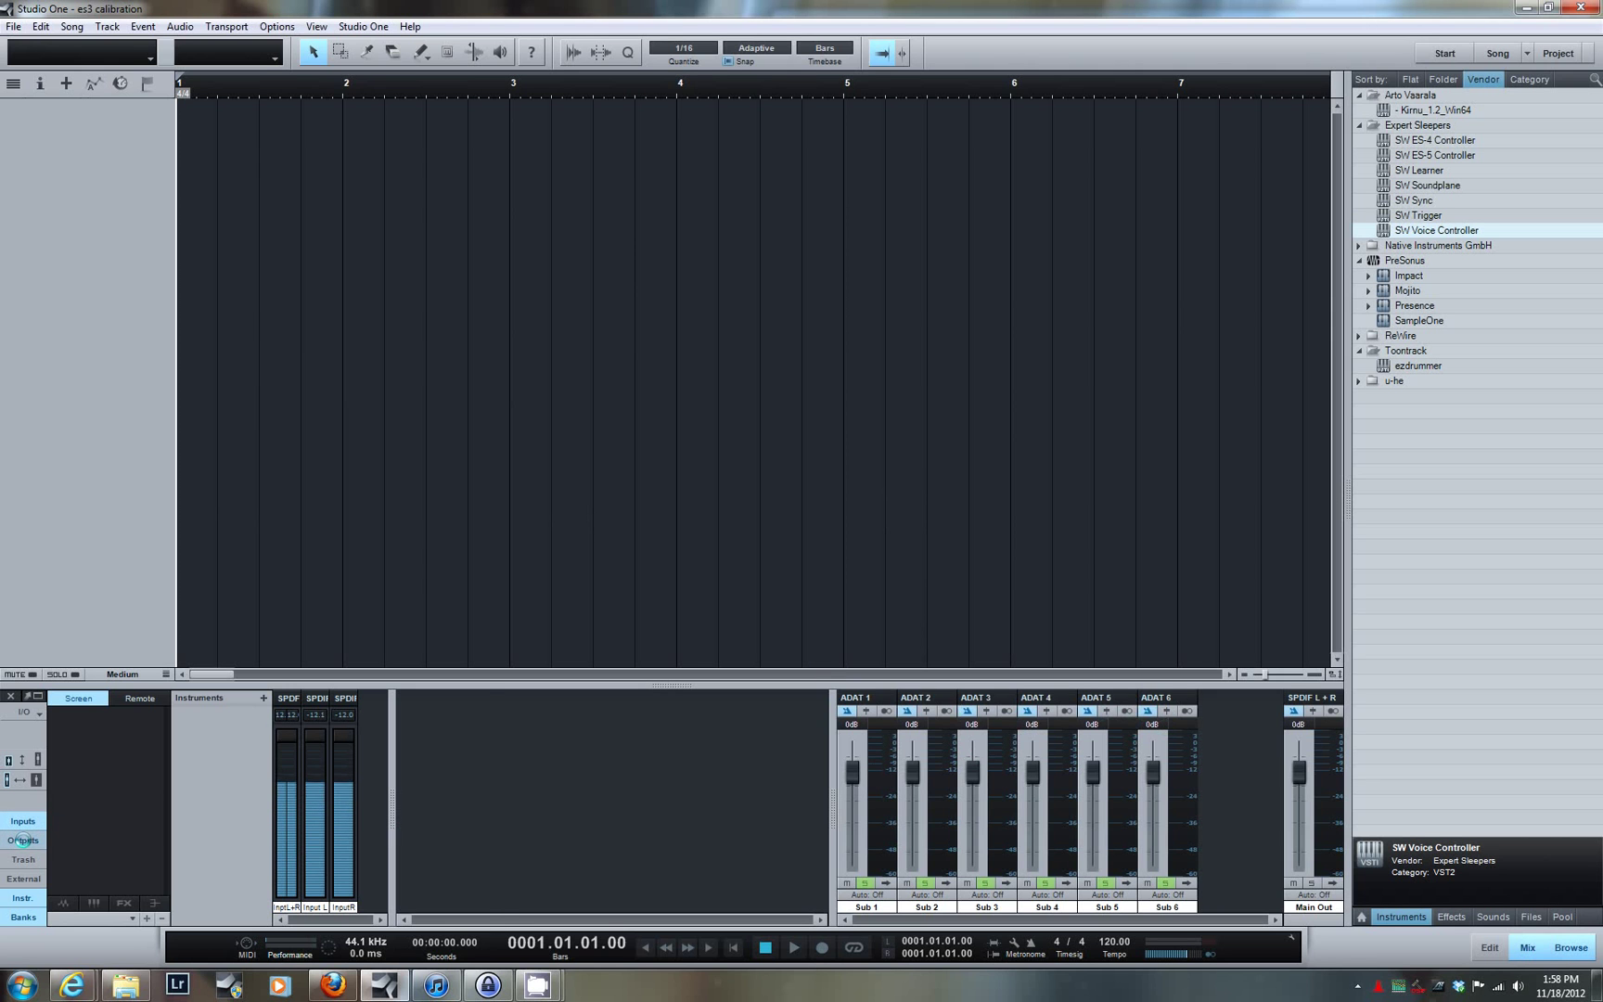
{"action": "left_click", "coordinate": [23, 839]}
{"action": "left_click", "coordinate": [22, 839]}
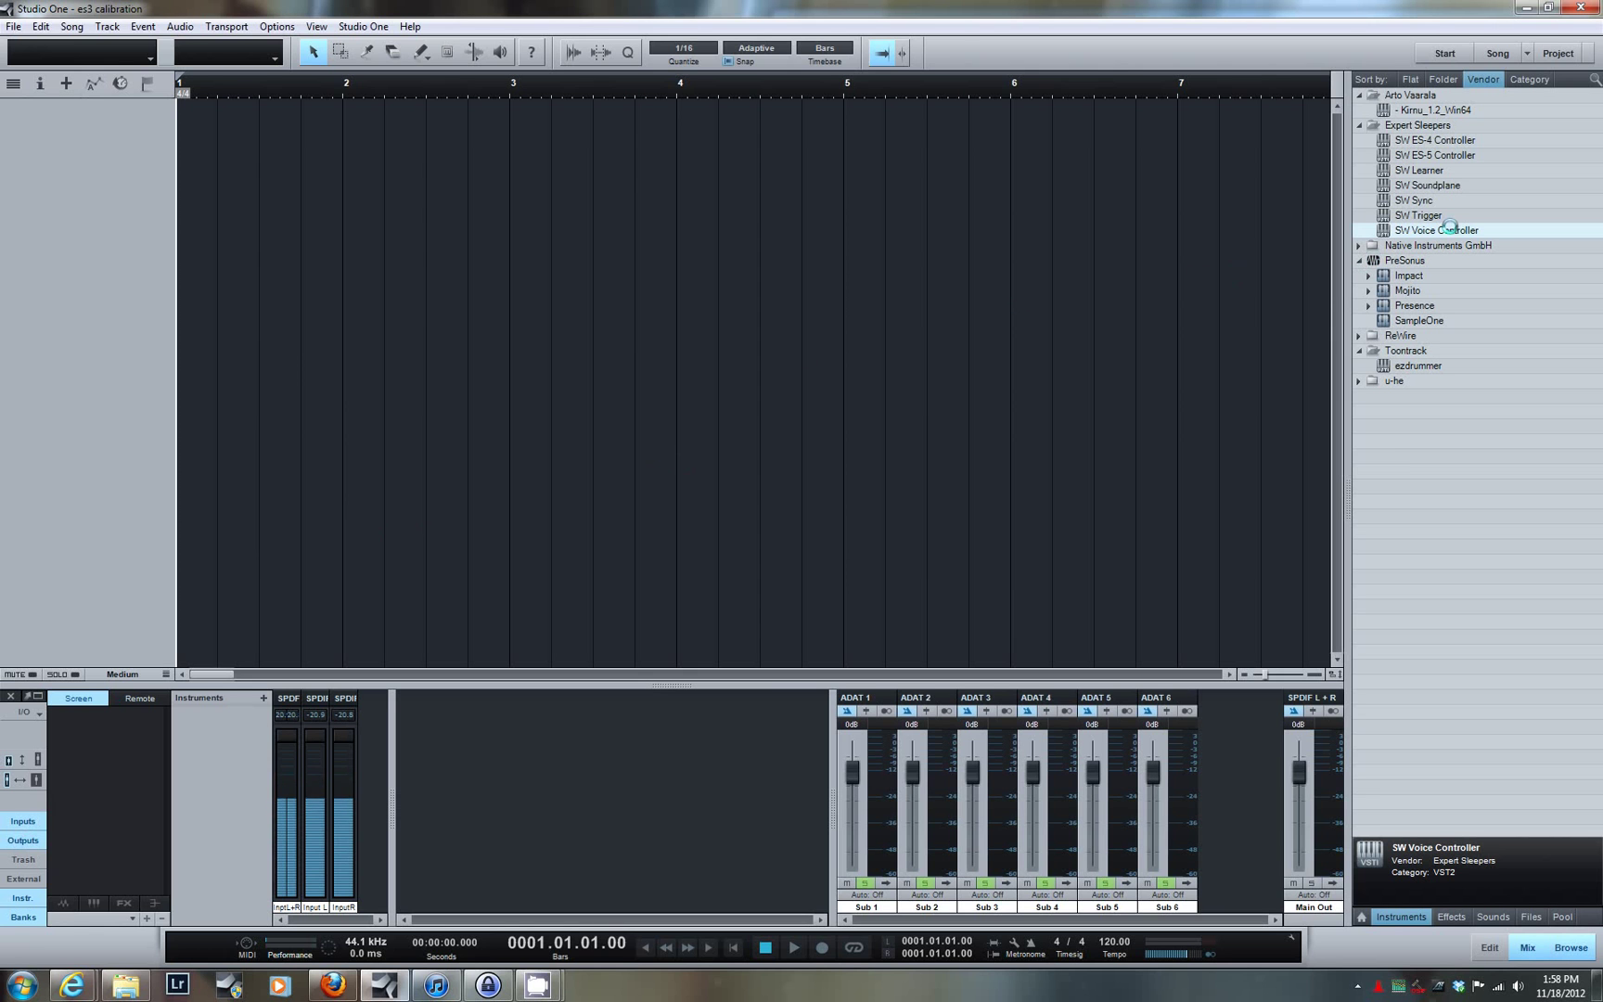
- Drag SW Voice Controller from the Instruments browser into the arrange view as a new instrument track
{"action": "left_click_drag", "start_coordinate": [1456, 229], "coordinate": [293, 140]}
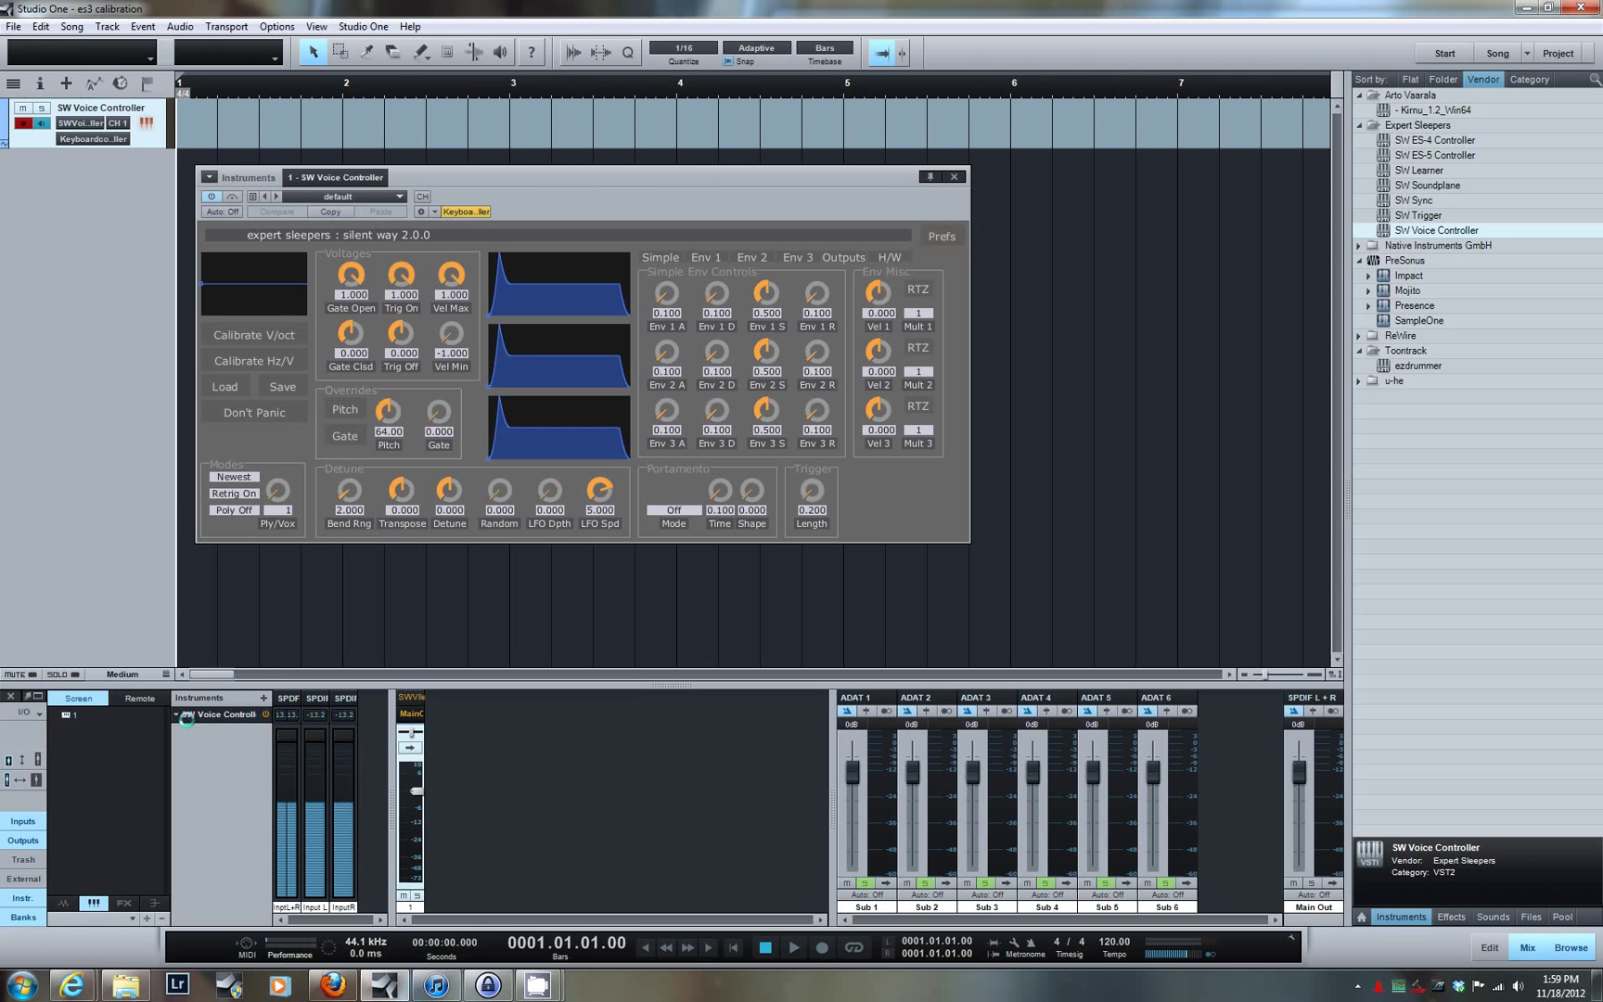
- Expand SW Voice Controller's outputs and enable outputs 2 through 6
{"action": "right_click", "coordinate": [173, 715]}
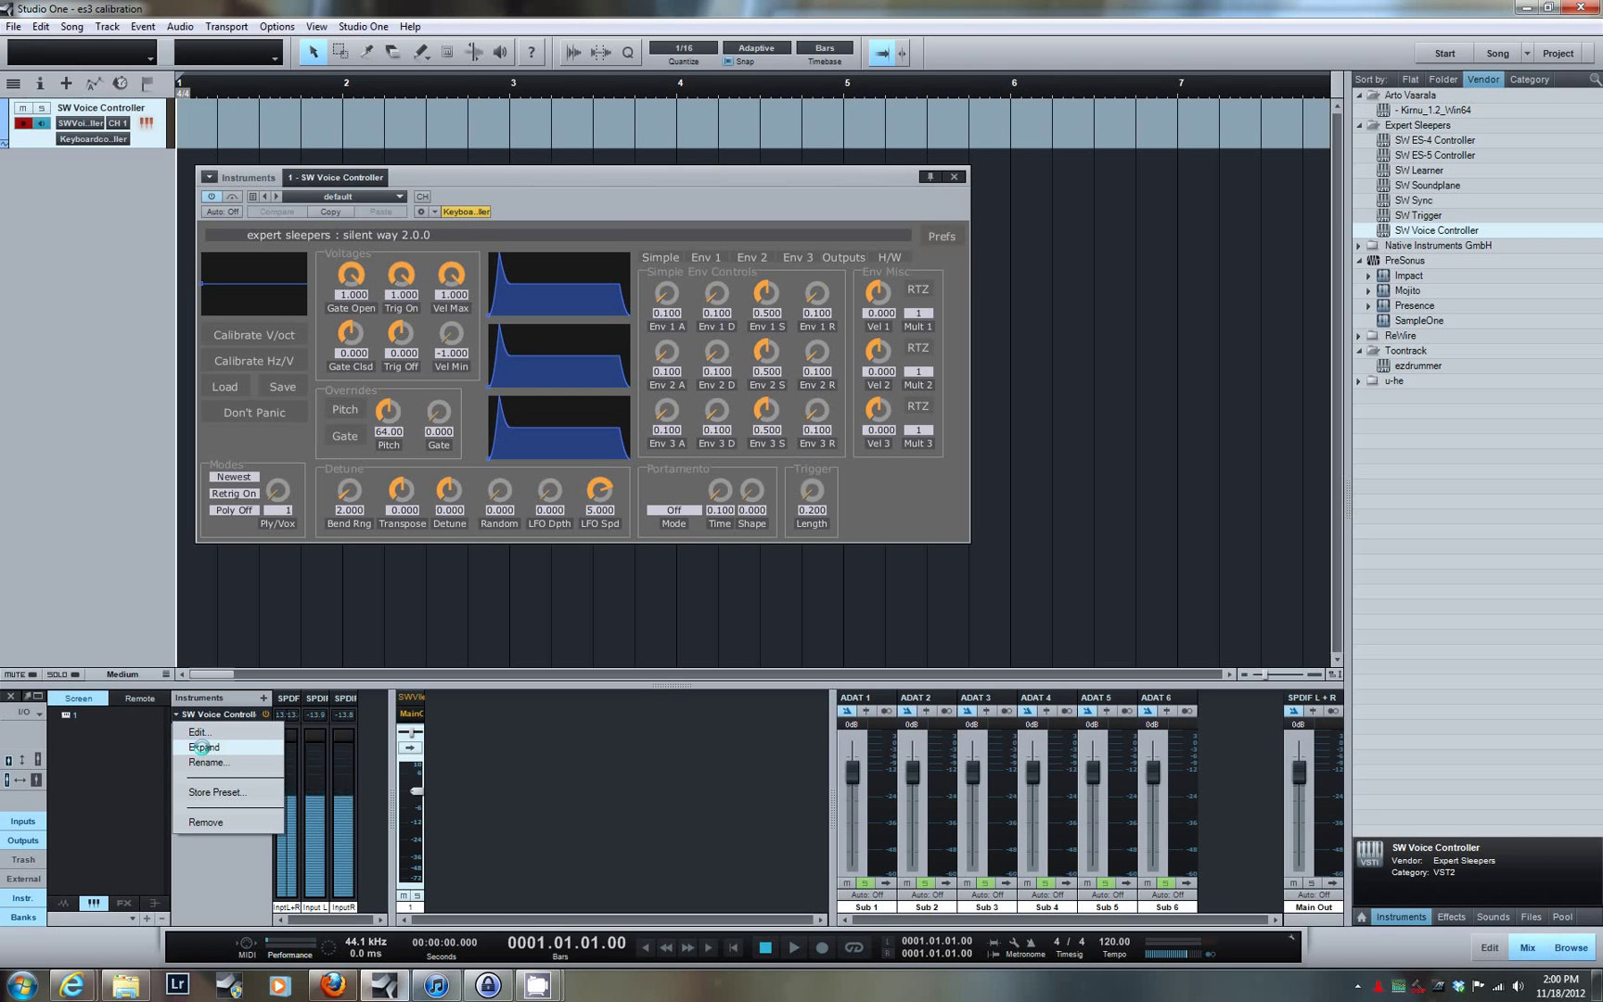
{"action": "left_click", "coordinate": [202, 746]}
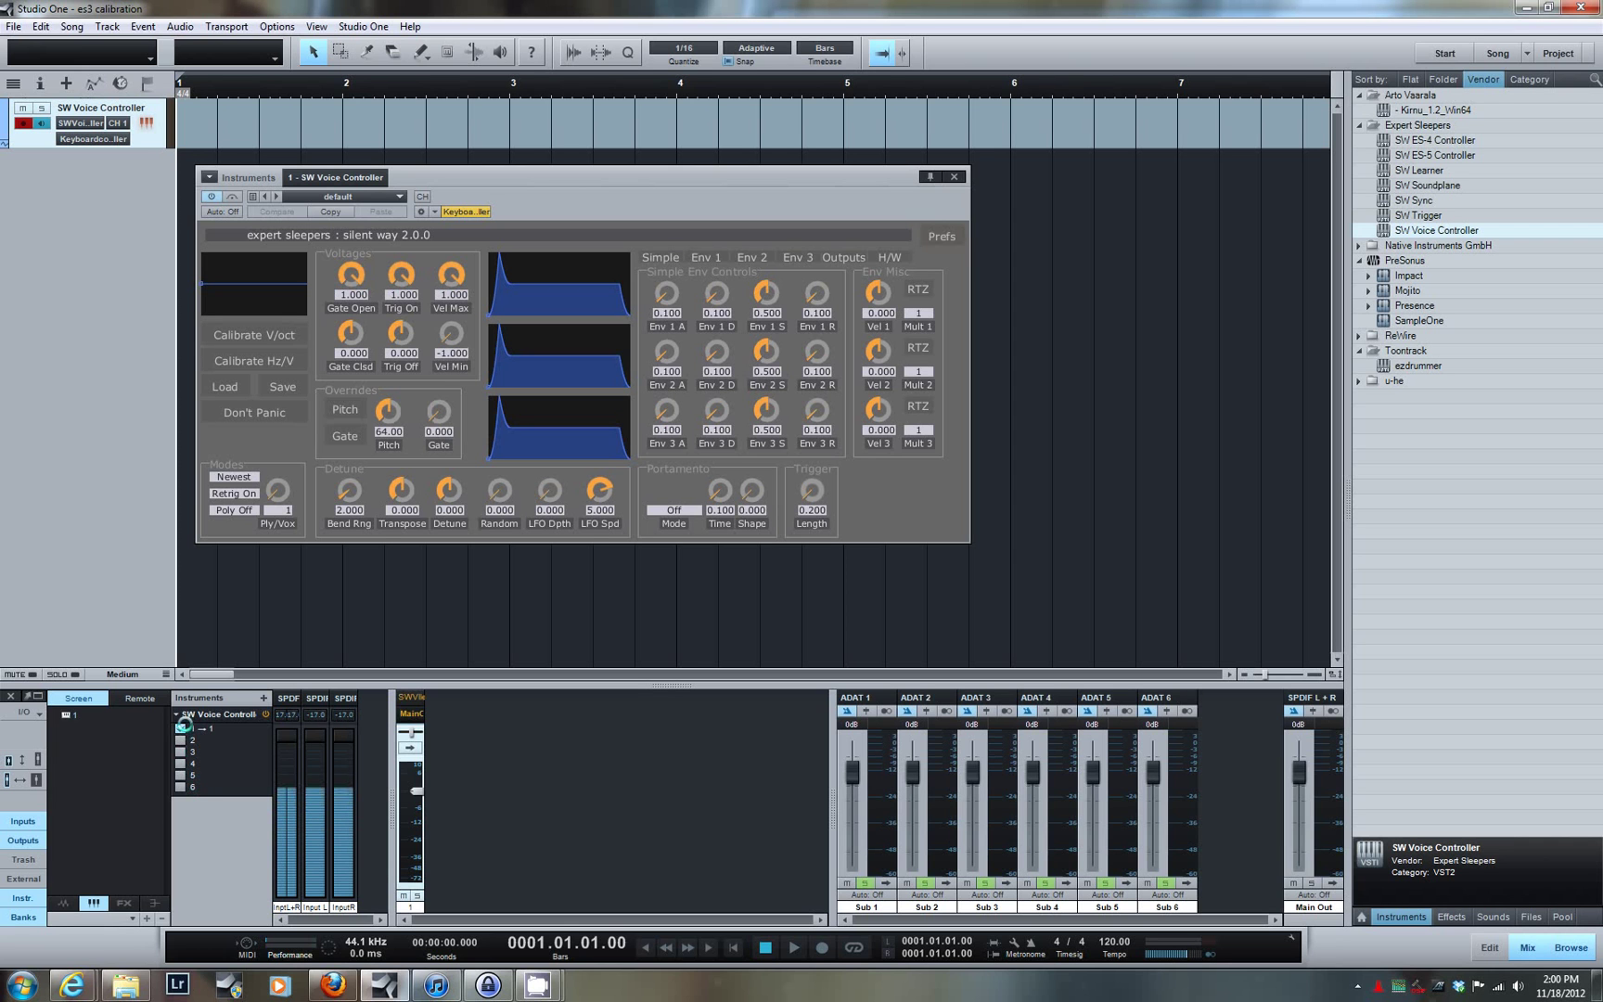
{"action": "left_click", "coordinate": [181, 739]}
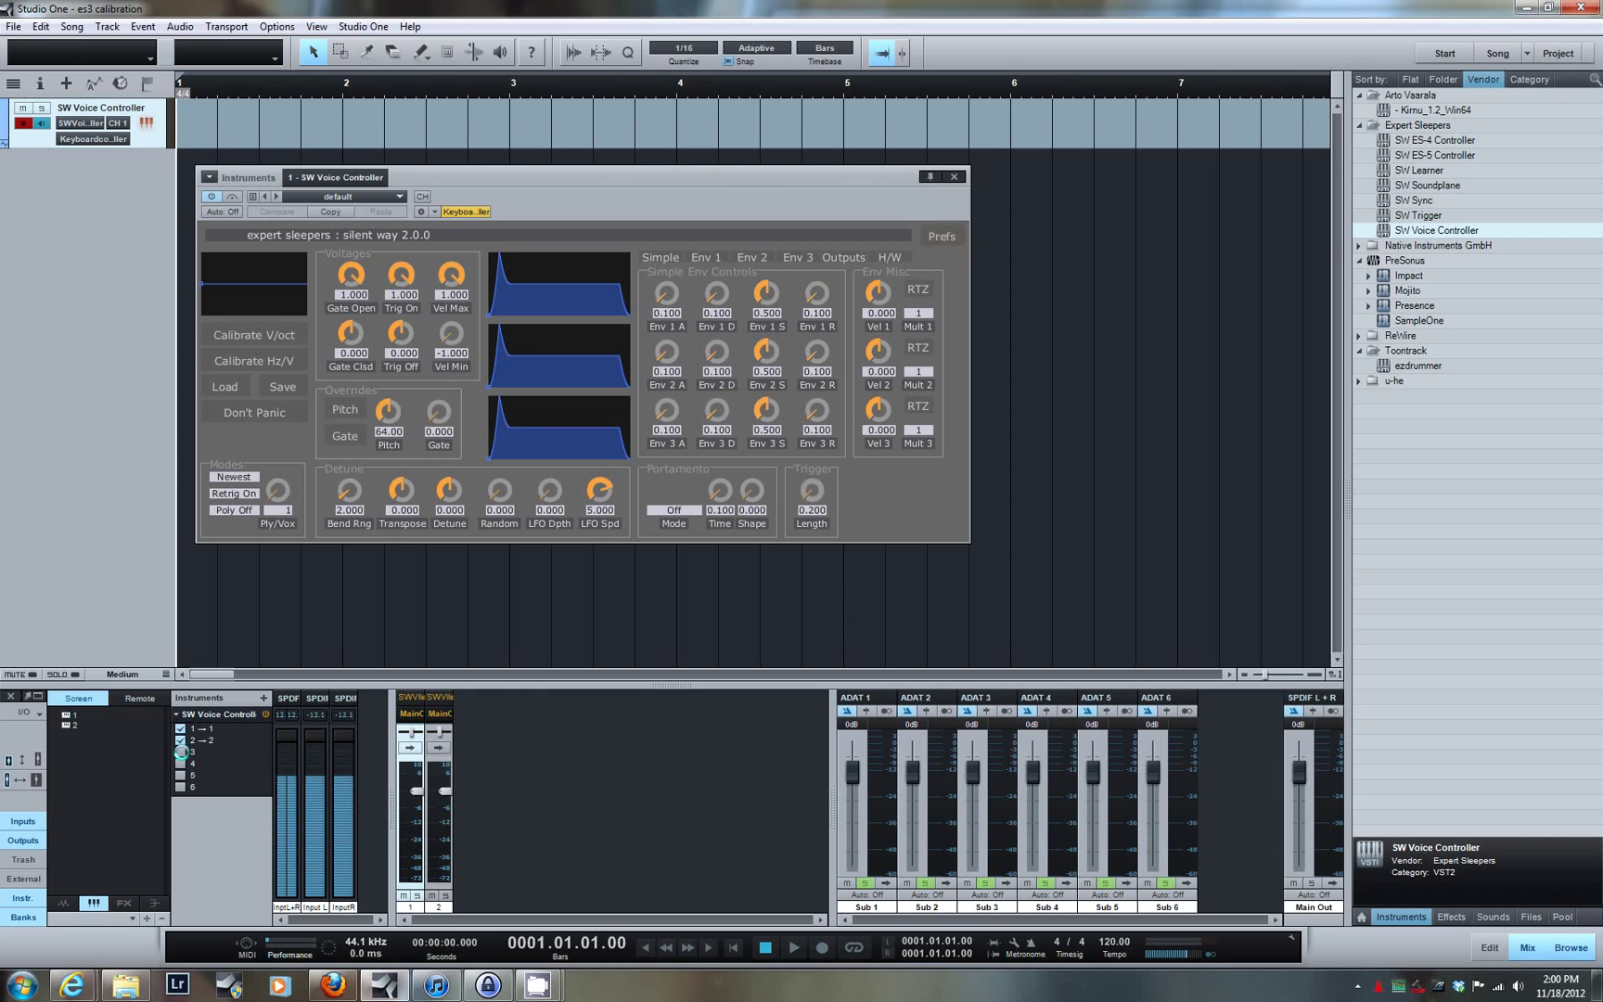
{"action": "left_click", "coordinate": [181, 751]}
{"action": "left_click", "coordinate": [181, 762]}
{"action": "left_click", "coordinate": [181, 775]}
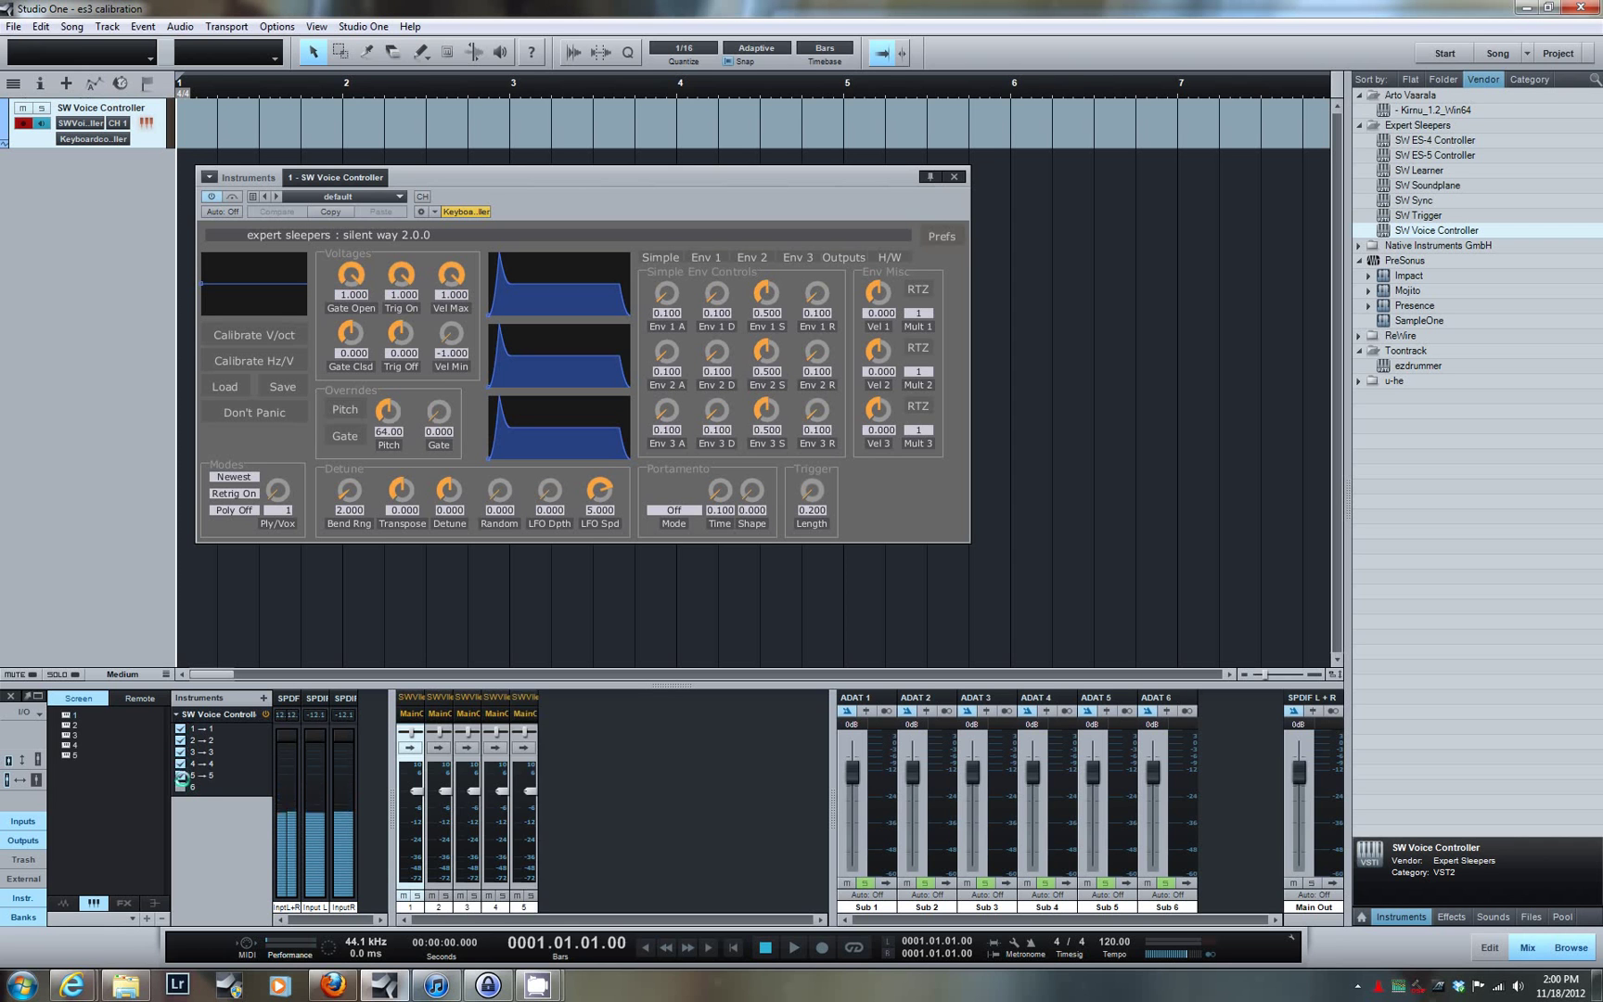
{"action": "left_click", "coordinate": [181, 786]}
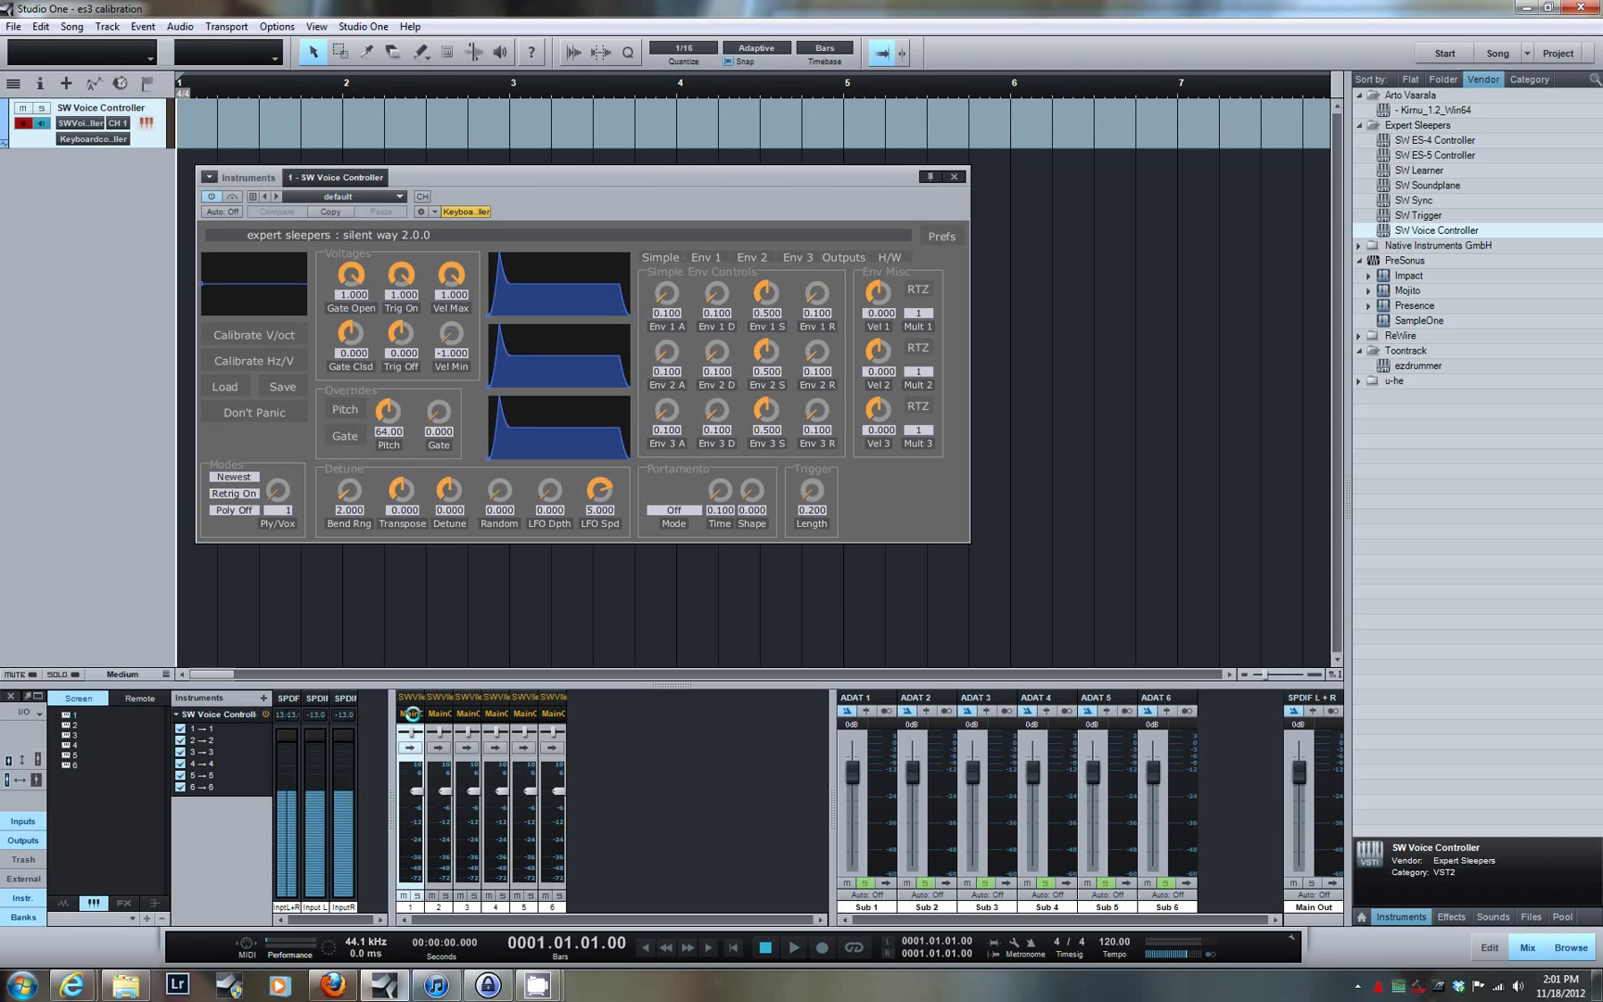
- Route SW Voice Controller channels 1, 2 and 3 to Sub 1, Sub 2 and Sub 3
{"action": "left_click", "coordinate": [410, 714]}
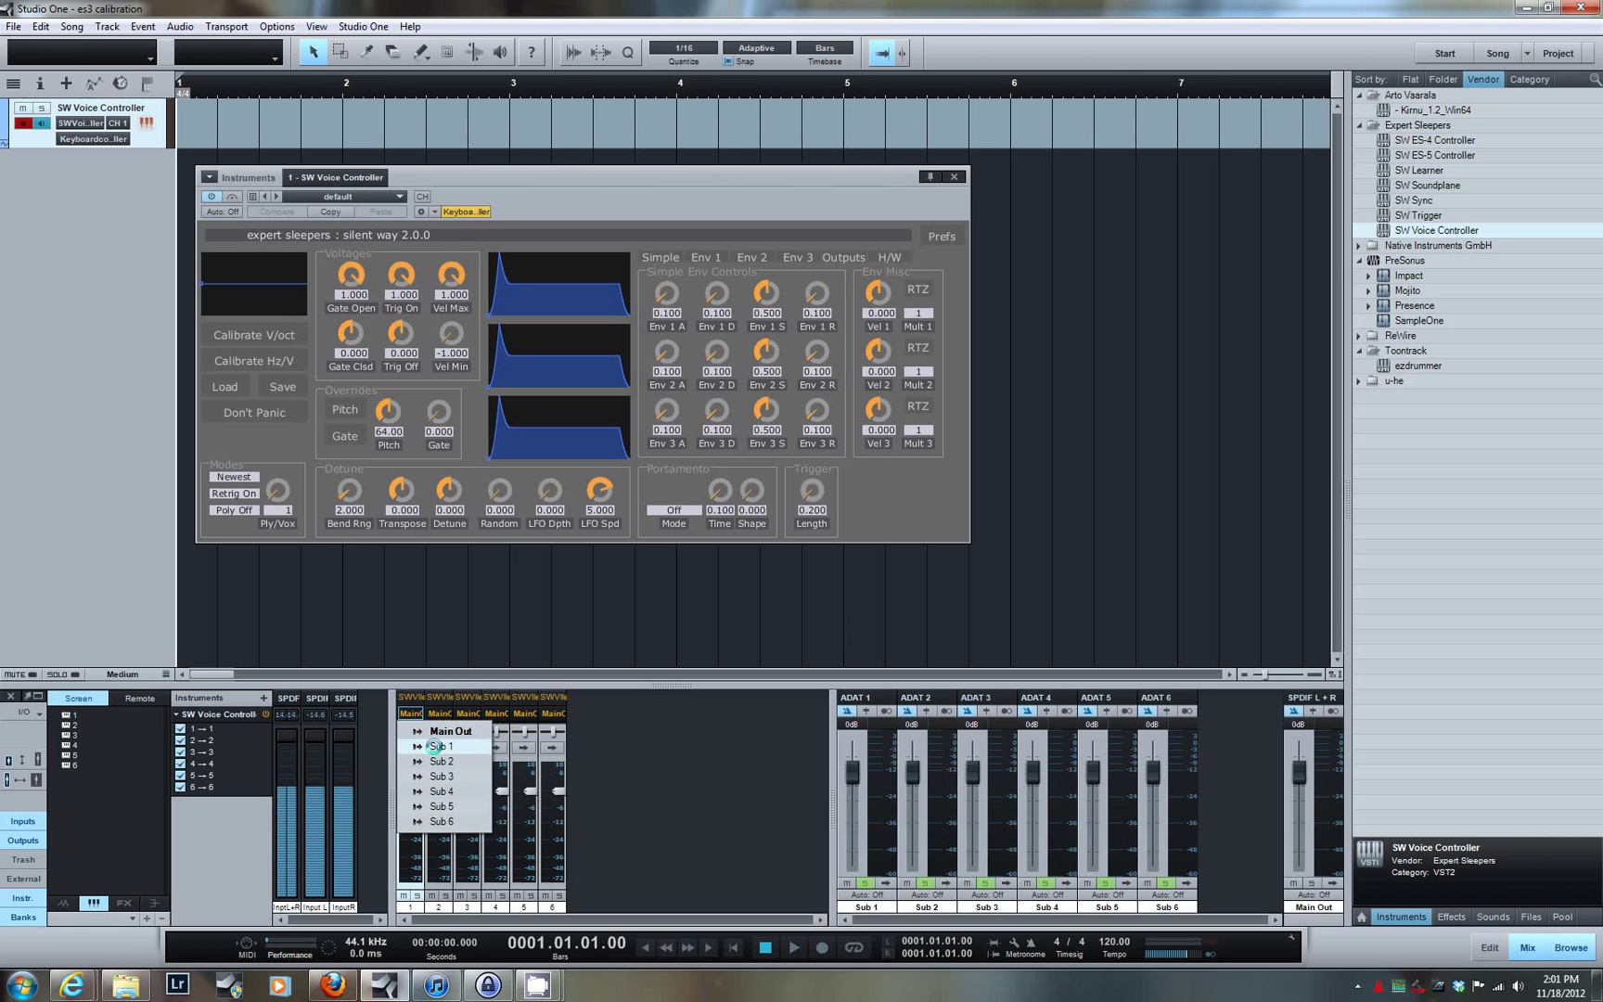
{"action": "left_click", "coordinate": [434, 745]}
{"action": "left_click", "coordinate": [439, 713]}
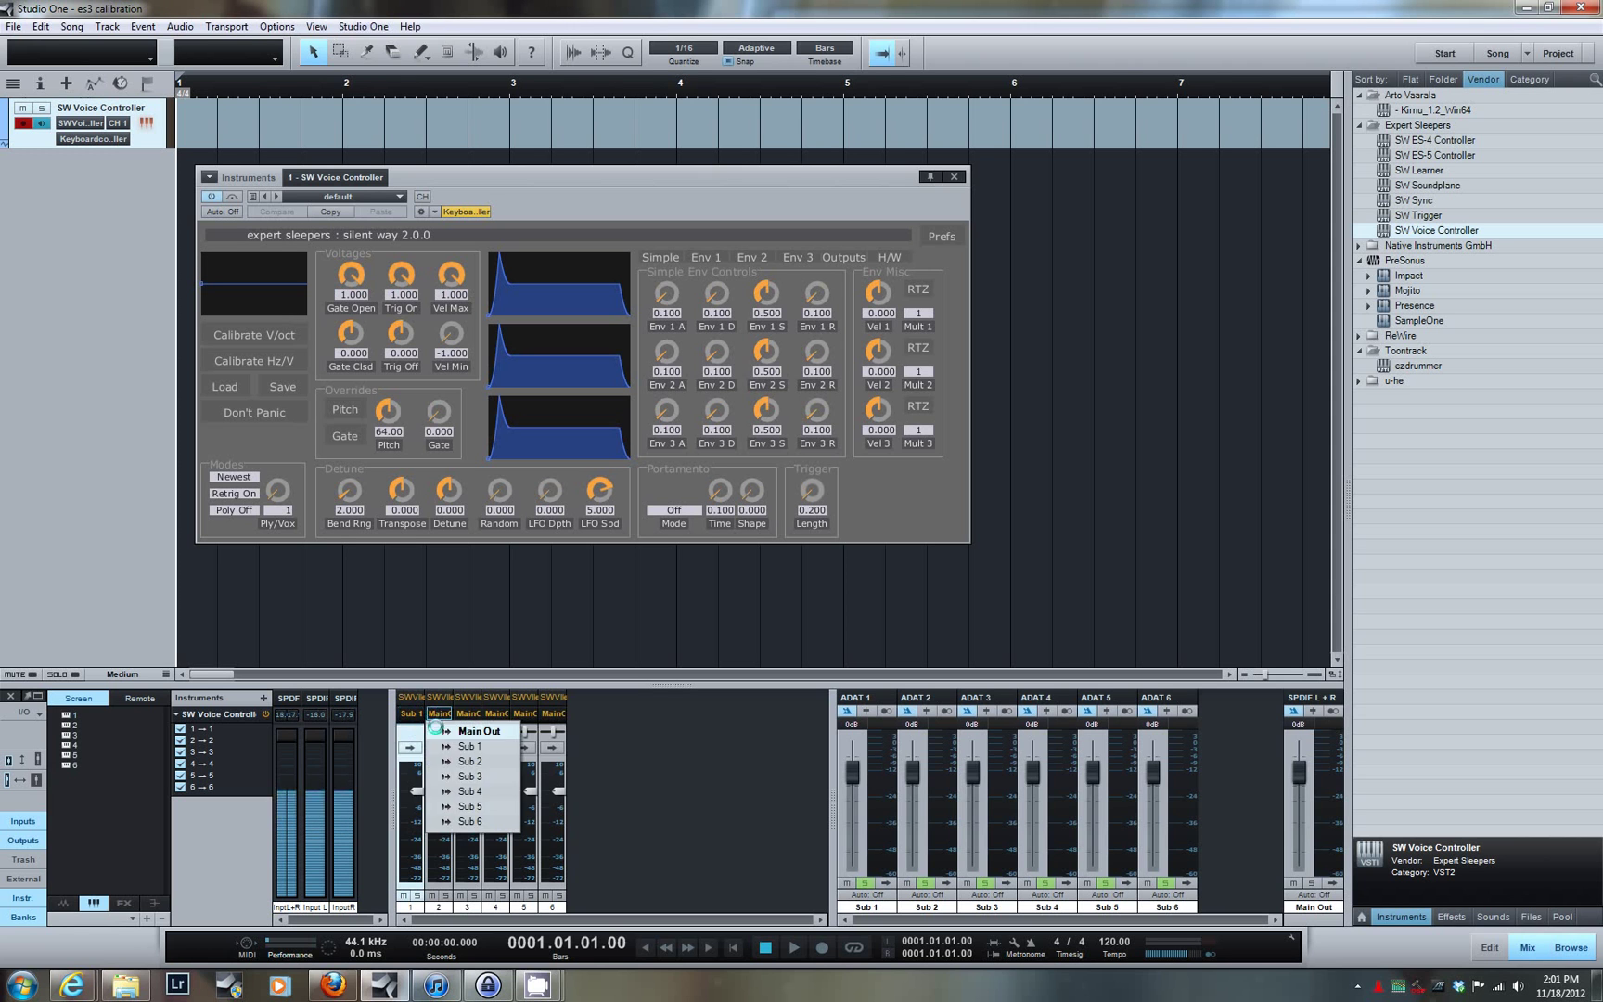
{"action": "left_click", "coordinate": [459, 761]}
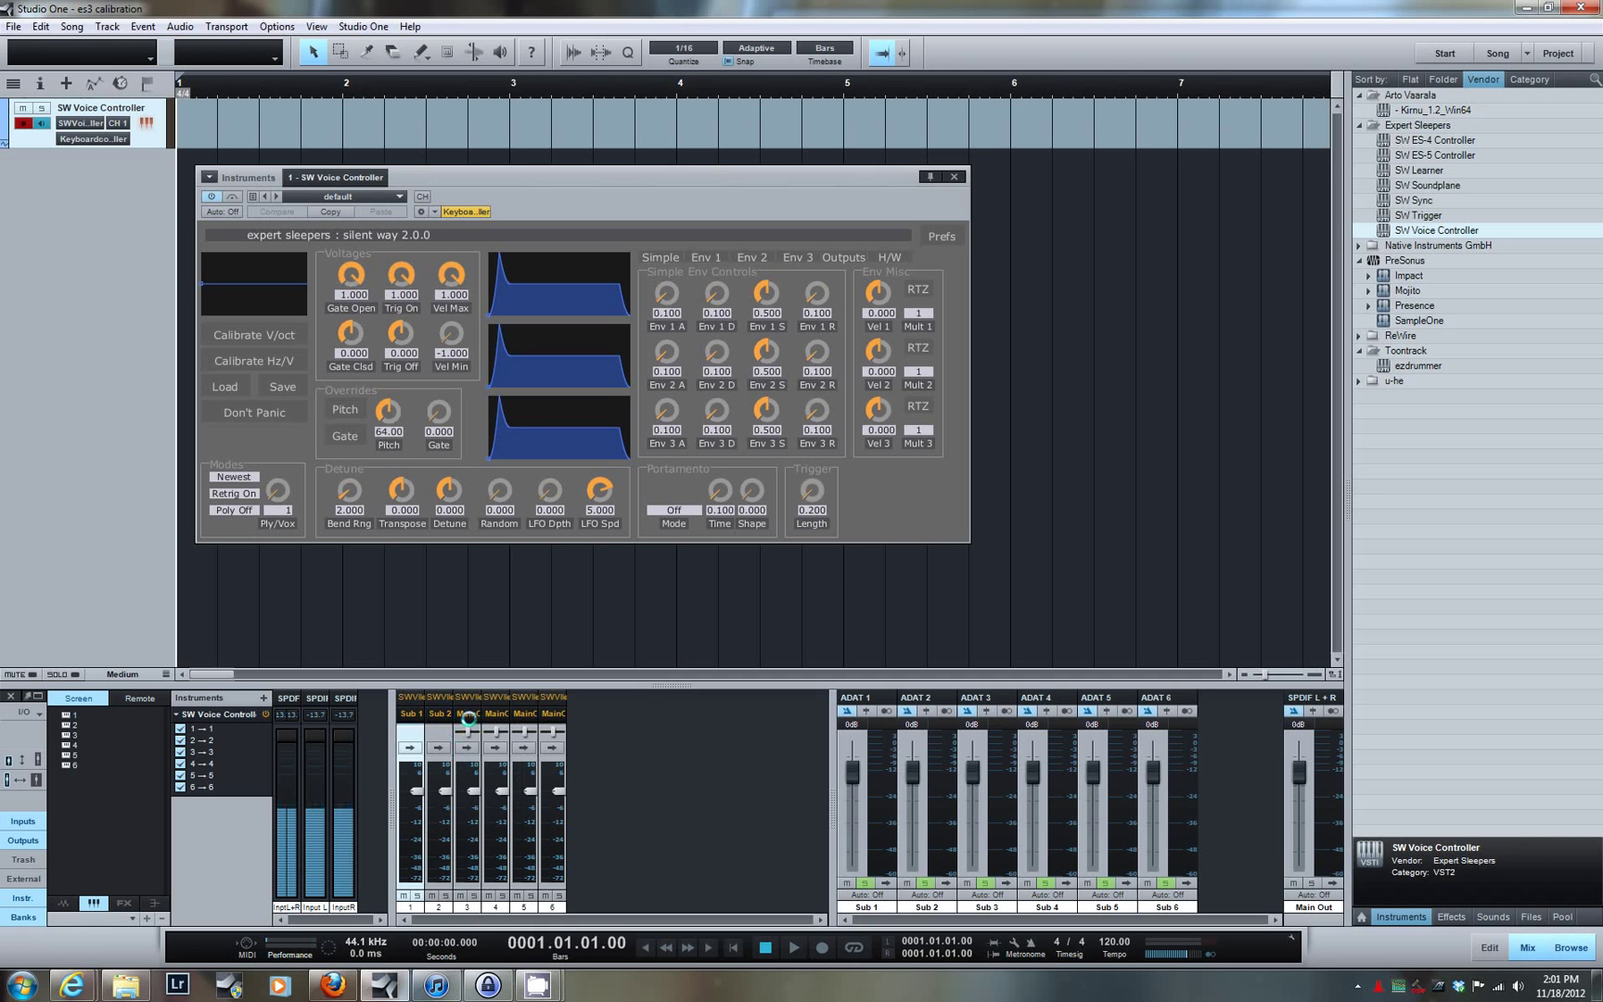
{"action": "left_click", "coordinate": [469, 716]}
{"action": "left_click", "coordinate": [484, 776]}
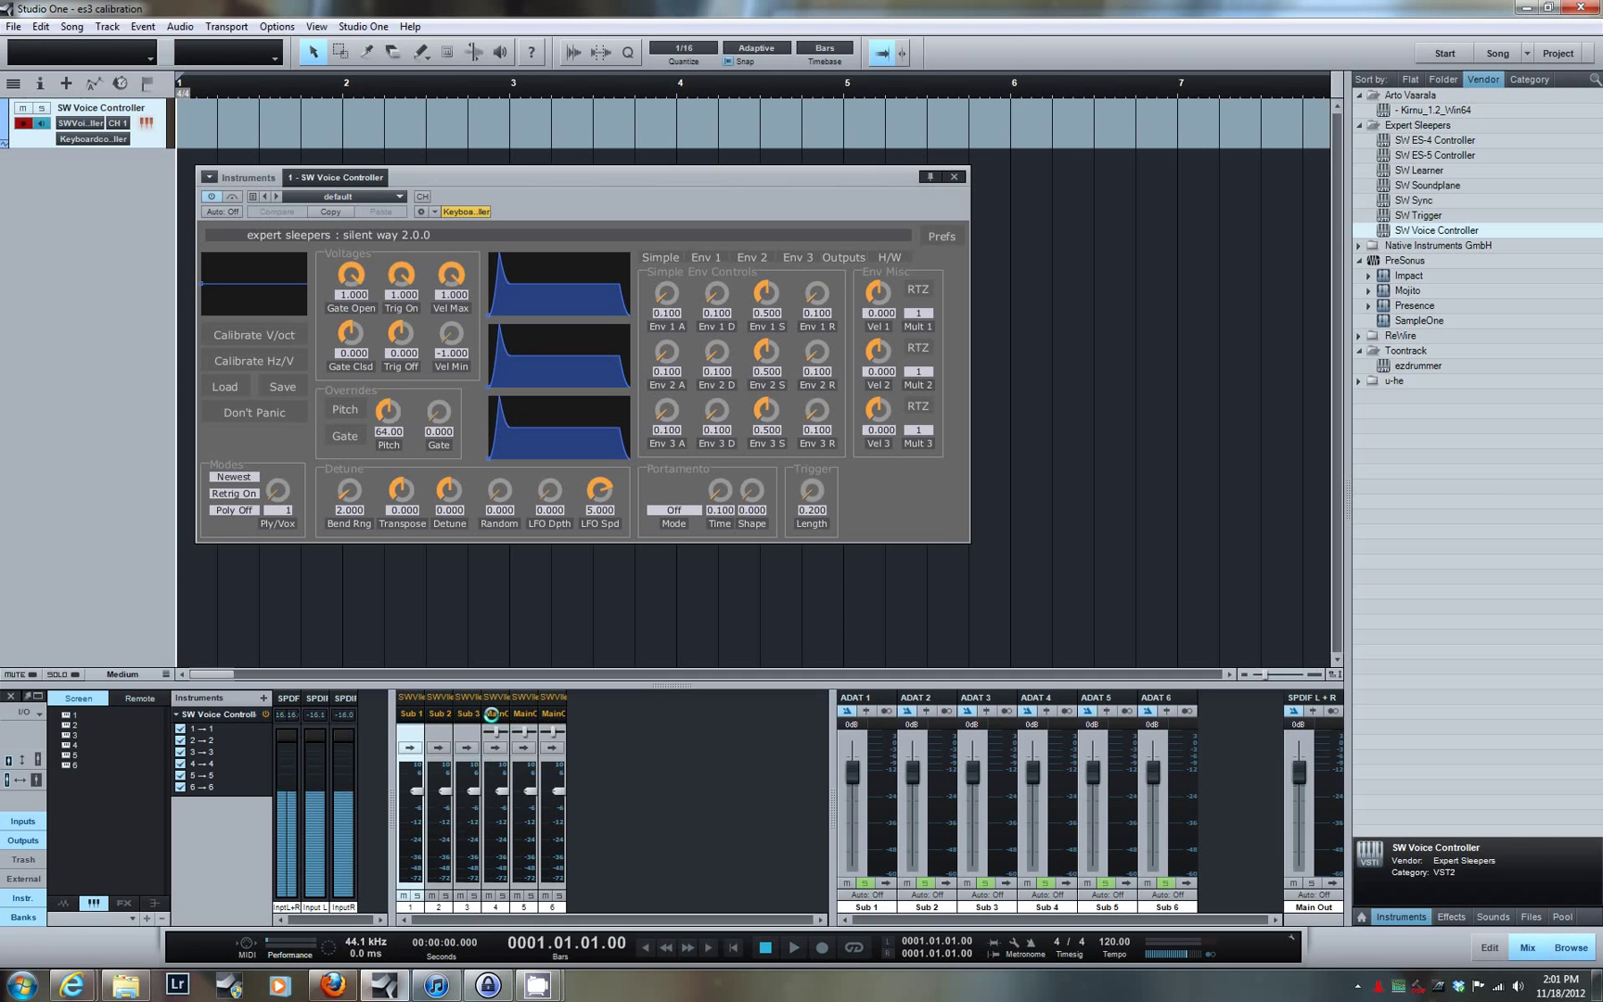
- Route SW Voice Controller channels 4, 5 and 6 to Sub 4, Sub 5 and Sub 6
{"action": "left_click", "coordinate": [492, 713]}
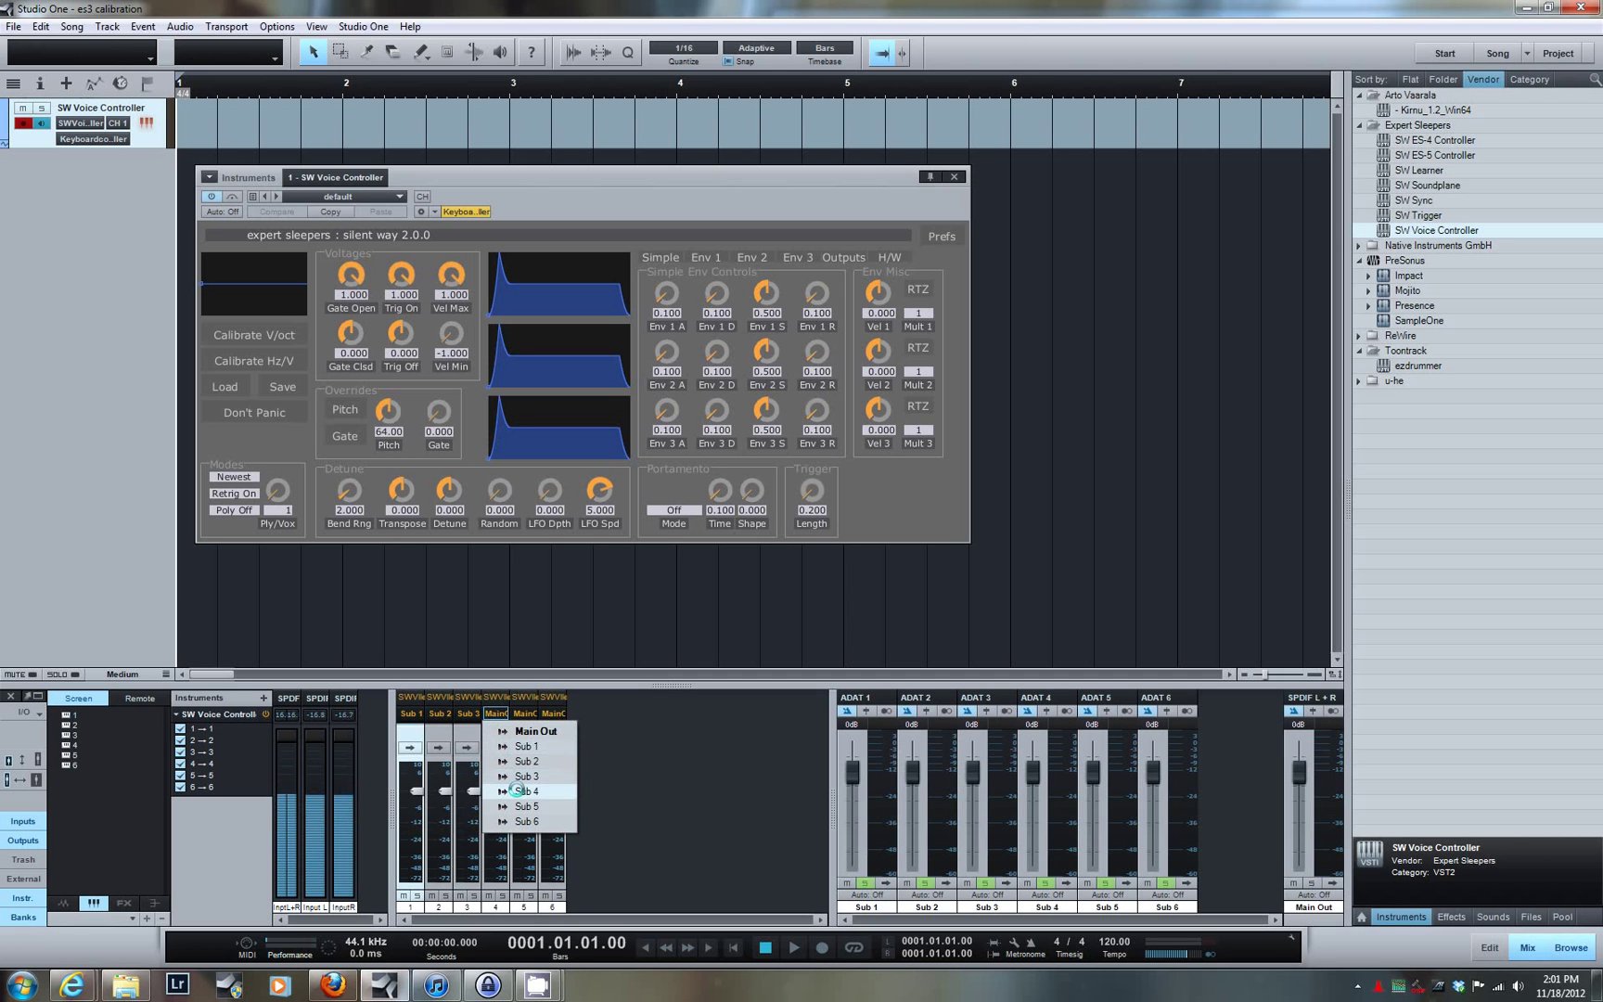
{"action": "left_click", "coordinate": [517, 790]}
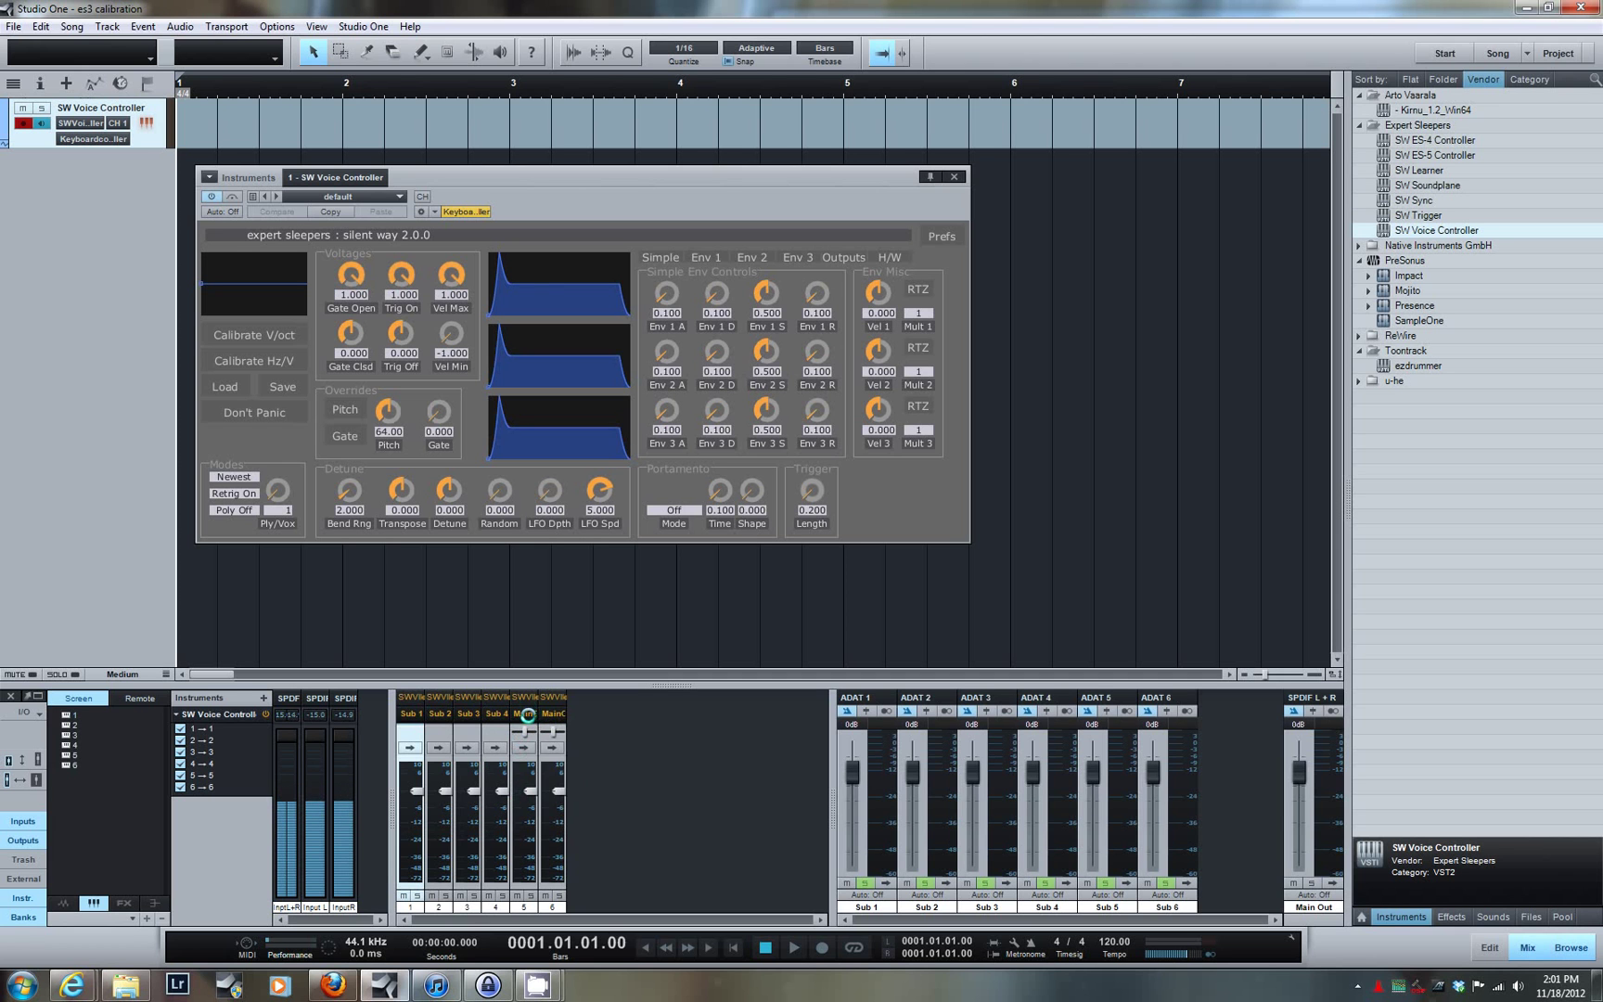
{"action": "left_click", "coordinate": [527, 714]}
{"action": "left_click", "coordinate": [546, 793]}
{"action": "left_click", "coordinate": [559, 710]}
{"action": "left_click", "coordinate": [567, 820]}
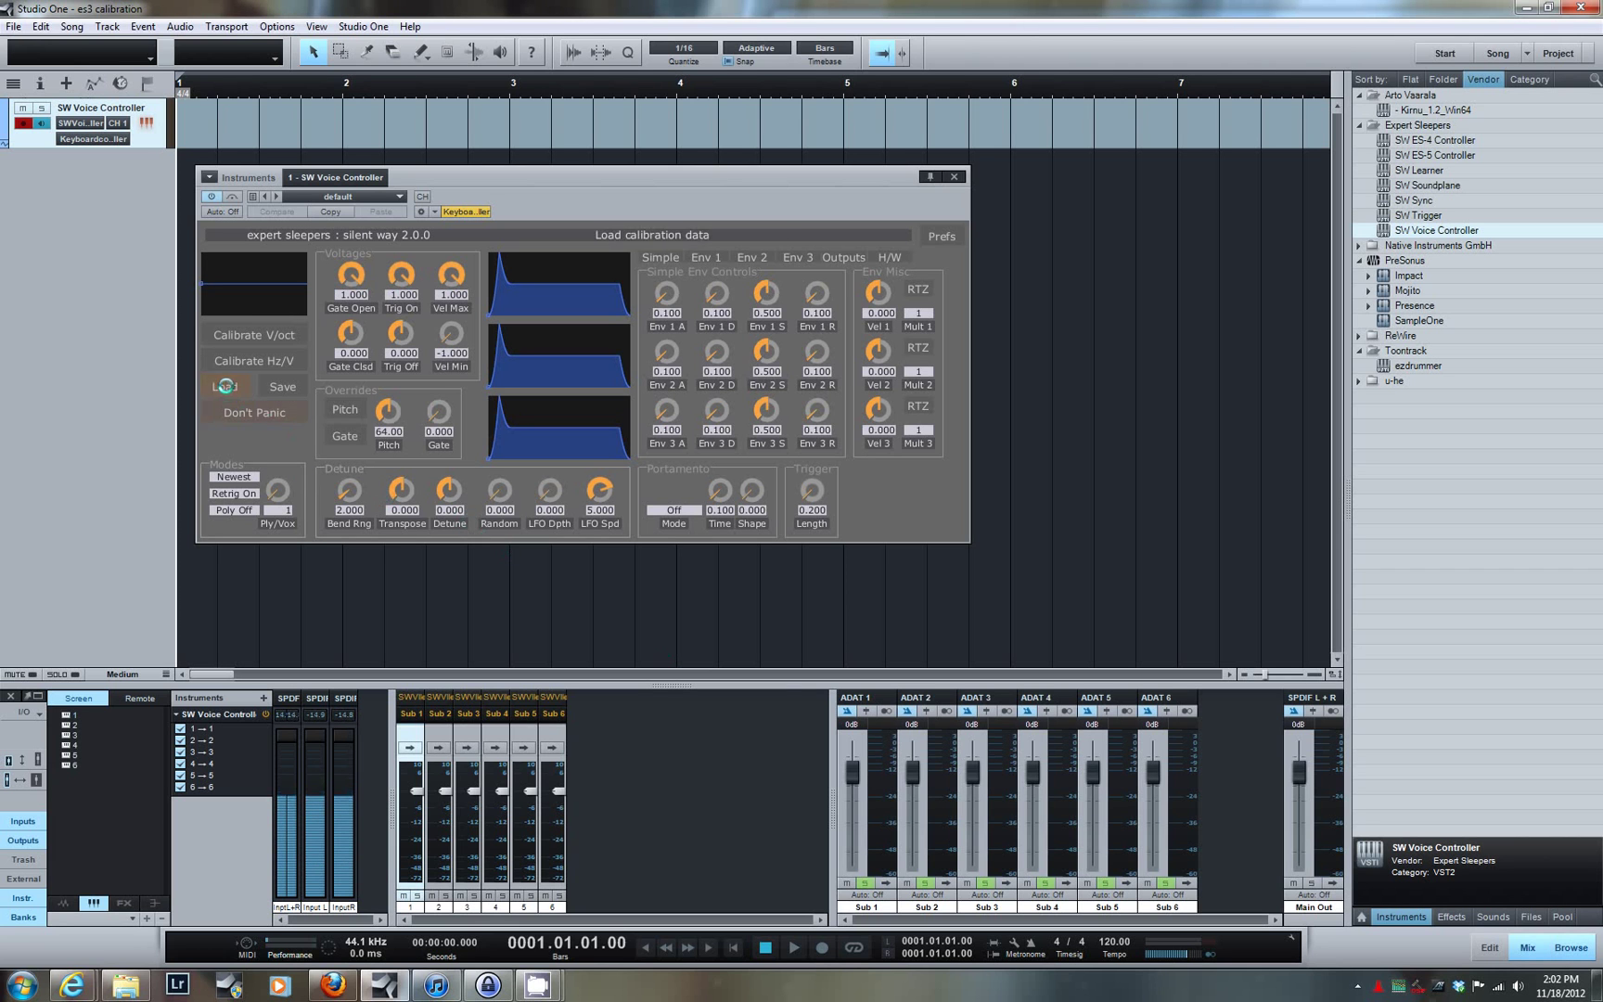
- Load the sw-cwejman-s1 calibration file into SW Voice Controller
{"action": "left_click", "coordinate": [226, 388]}
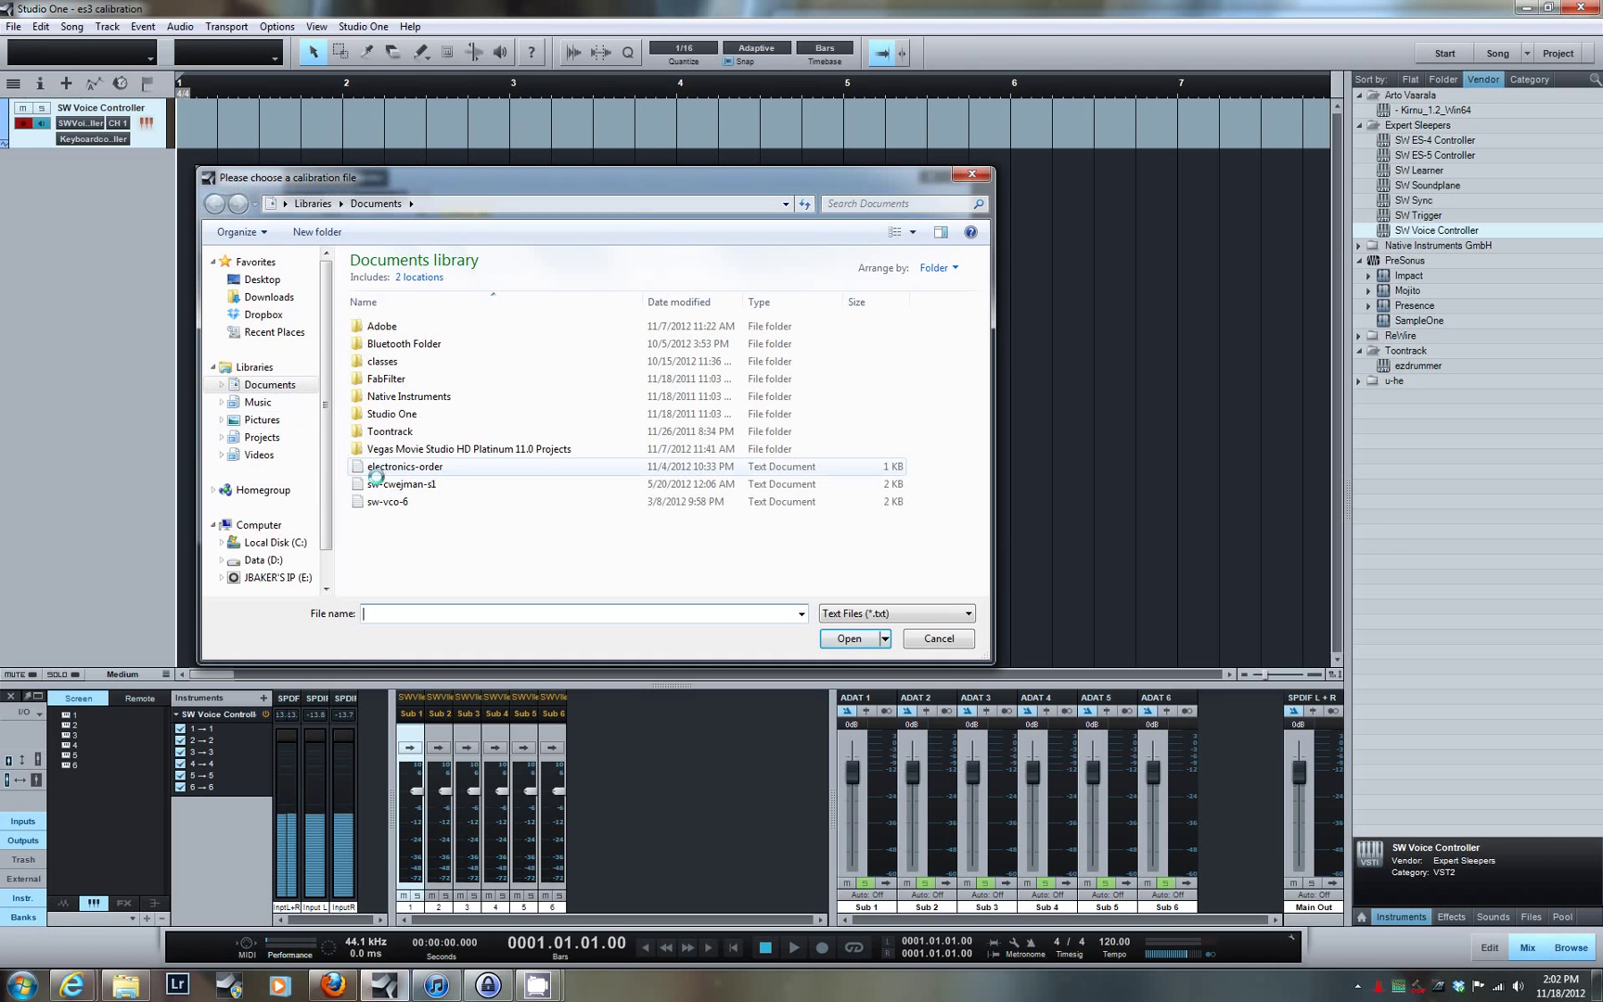
{"action": "double_click", "coordinate": [400, 484]}
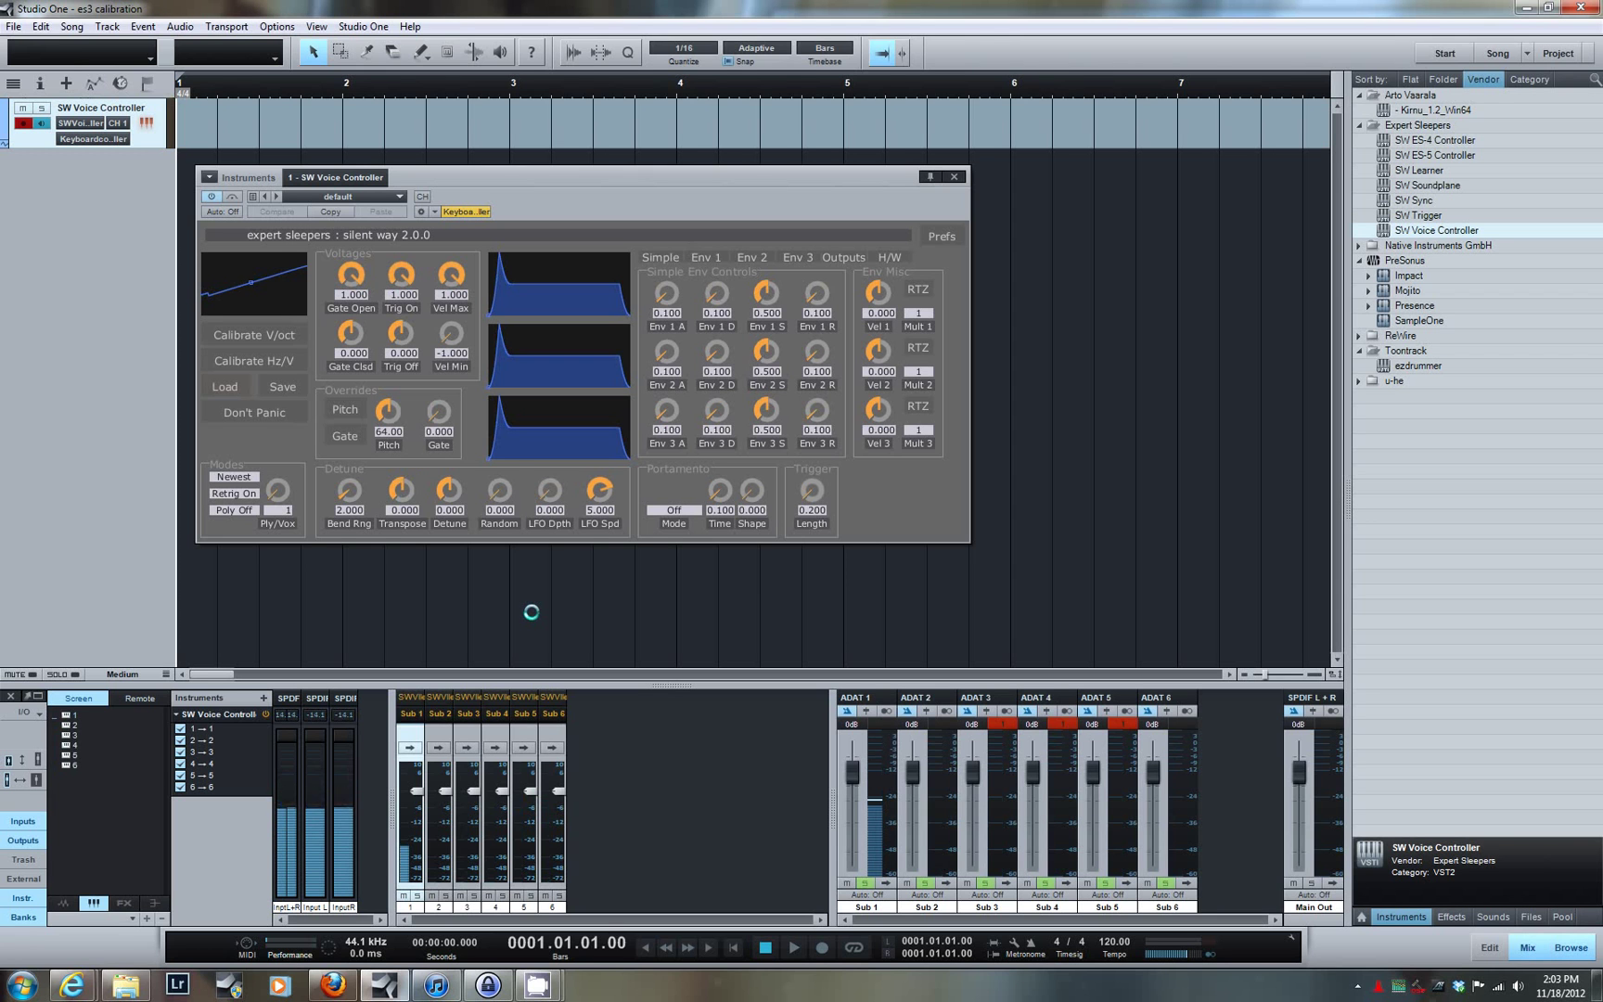
- Switch to the Outputs tab and inspect the Output Matrix mapping of all six outputs
{"action": "left_click", "coordinate": [835, 255]}
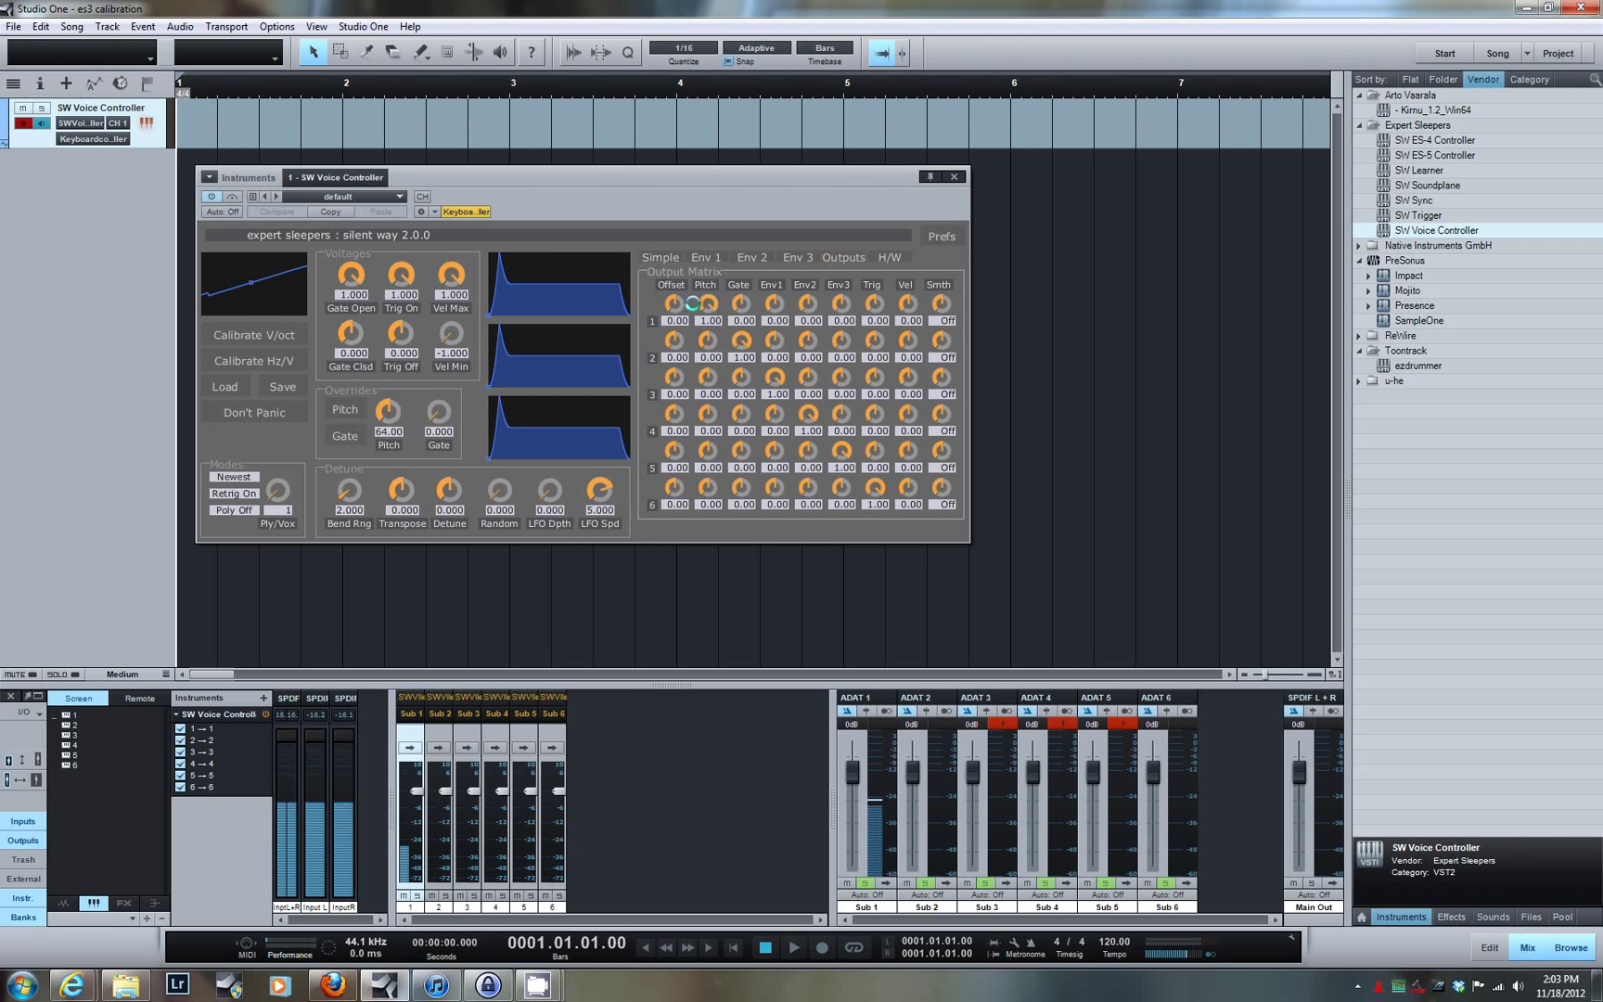
{"action": "mouse_move", "coordinate": [680, 312]}
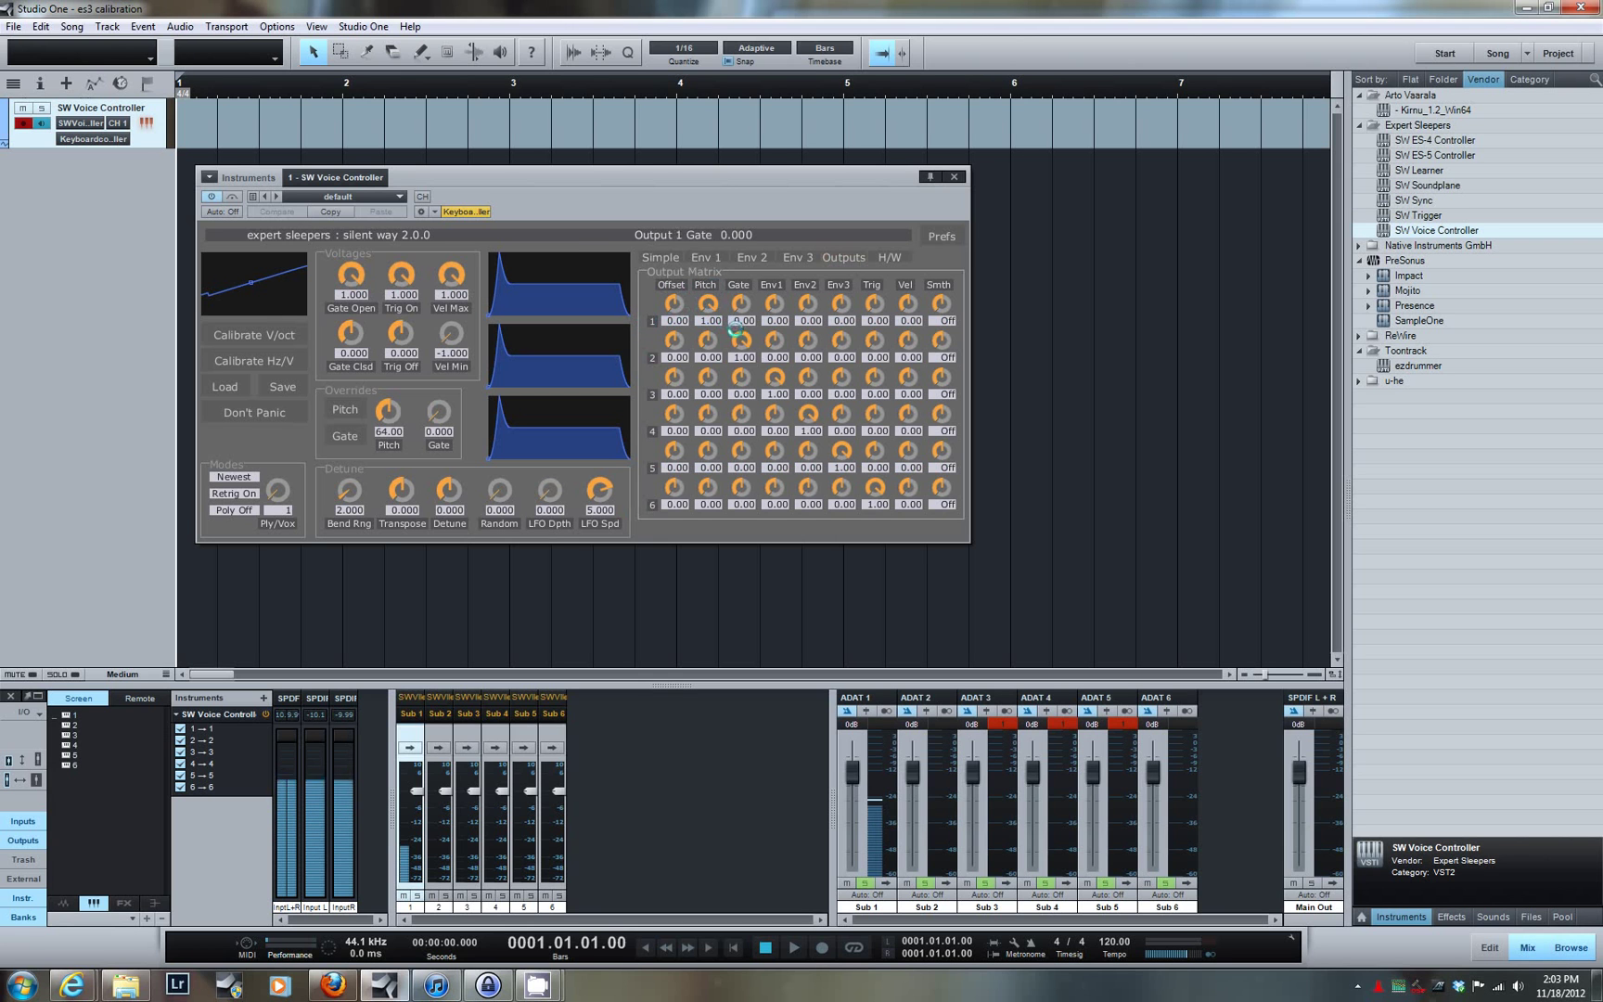
{"action": "mouse_move", "coordinate": [775, 377]}
{"action": "mouse_move", "coordinate": [872, 457]}
{"action": "mouse_move", "coordinate": [882, 498]}
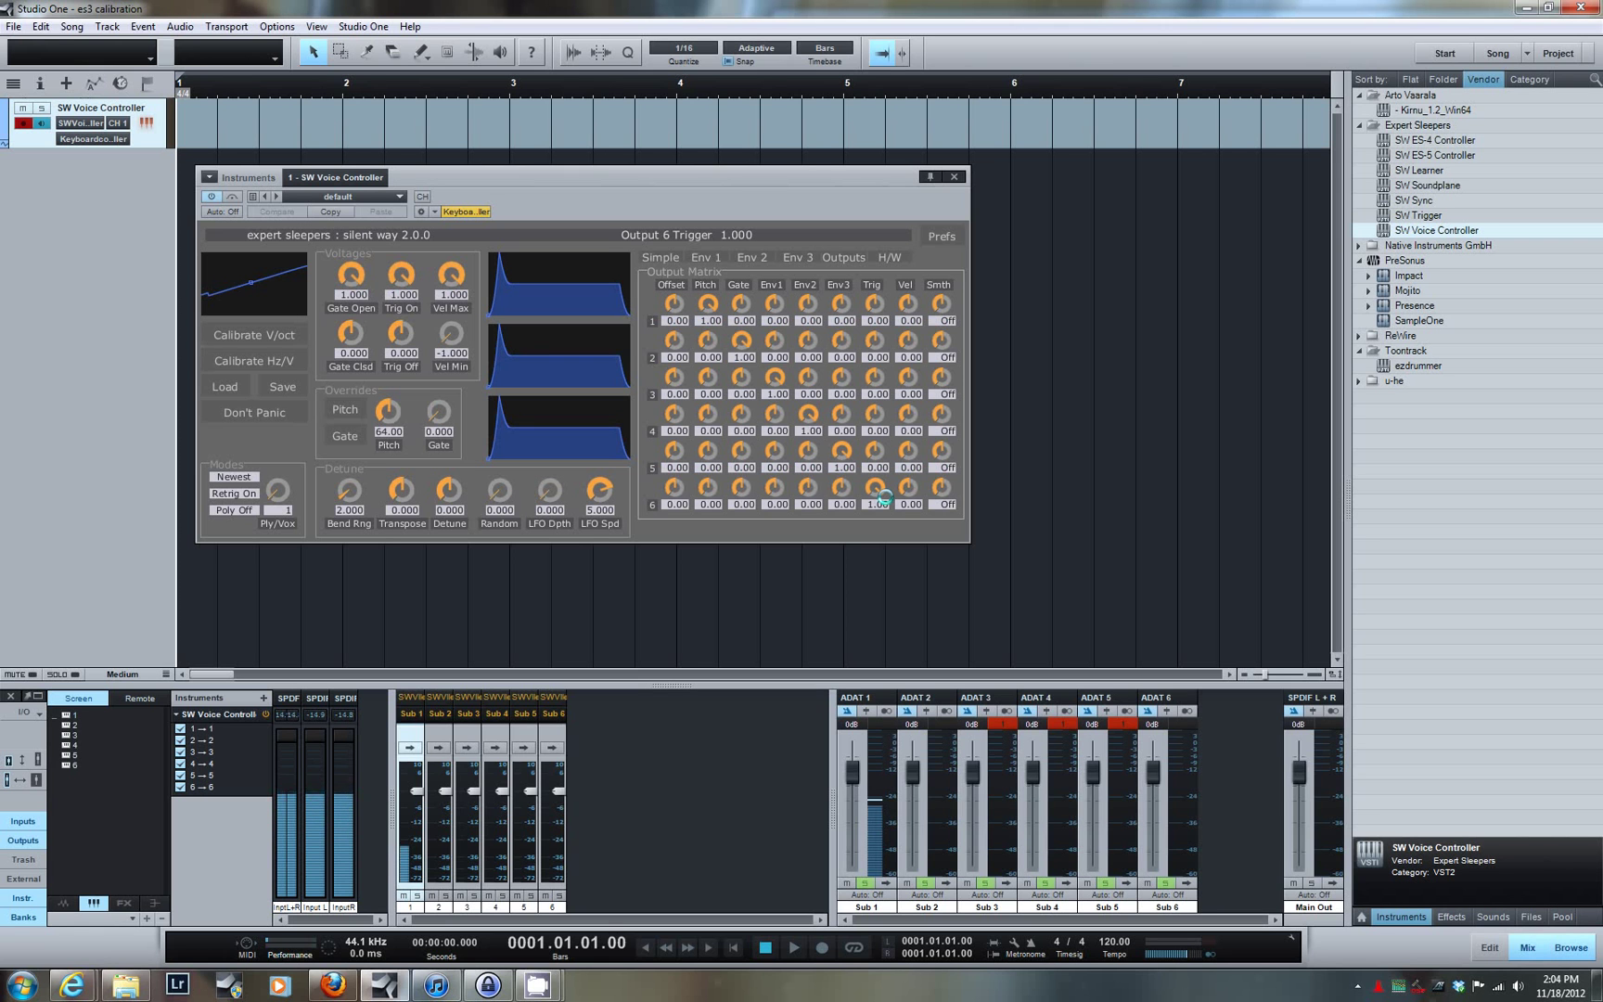
- Switch the SW Voice Controller editor back to the Simple tab
{"action": "left_click", "coordinate": [659, 257]}
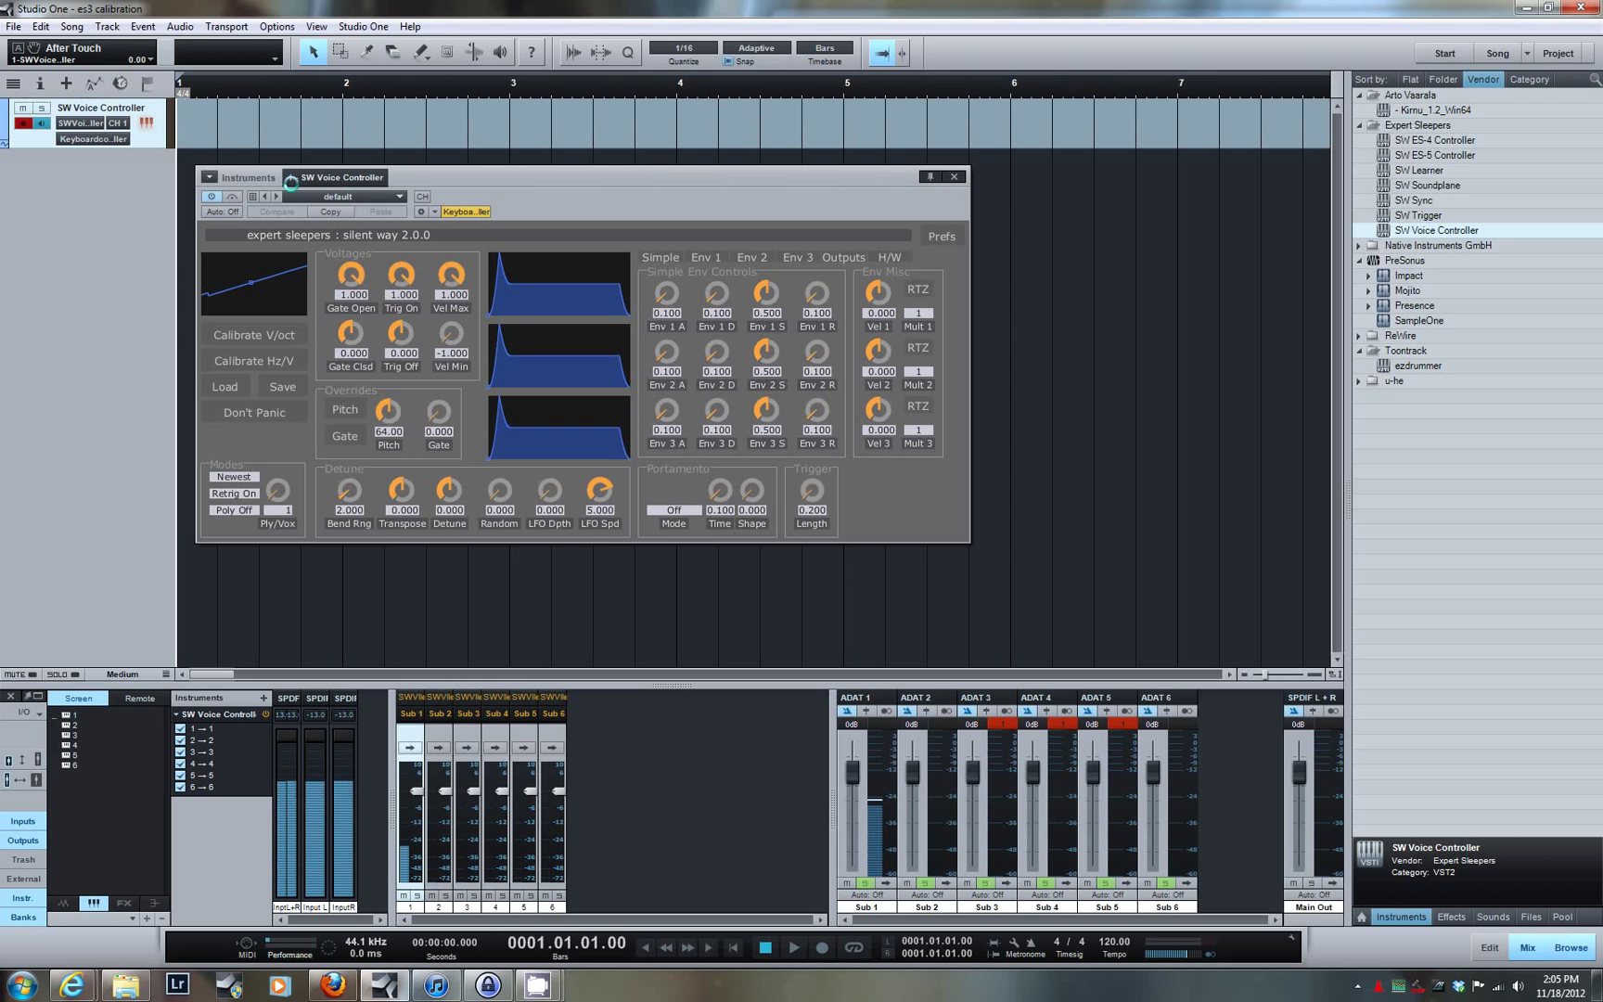
- Add mono audio Track 2 with input set to Input L on SPDIF L, toggling monitoring on and off
{"action": "right_click", "coordinate": [99, 184]}
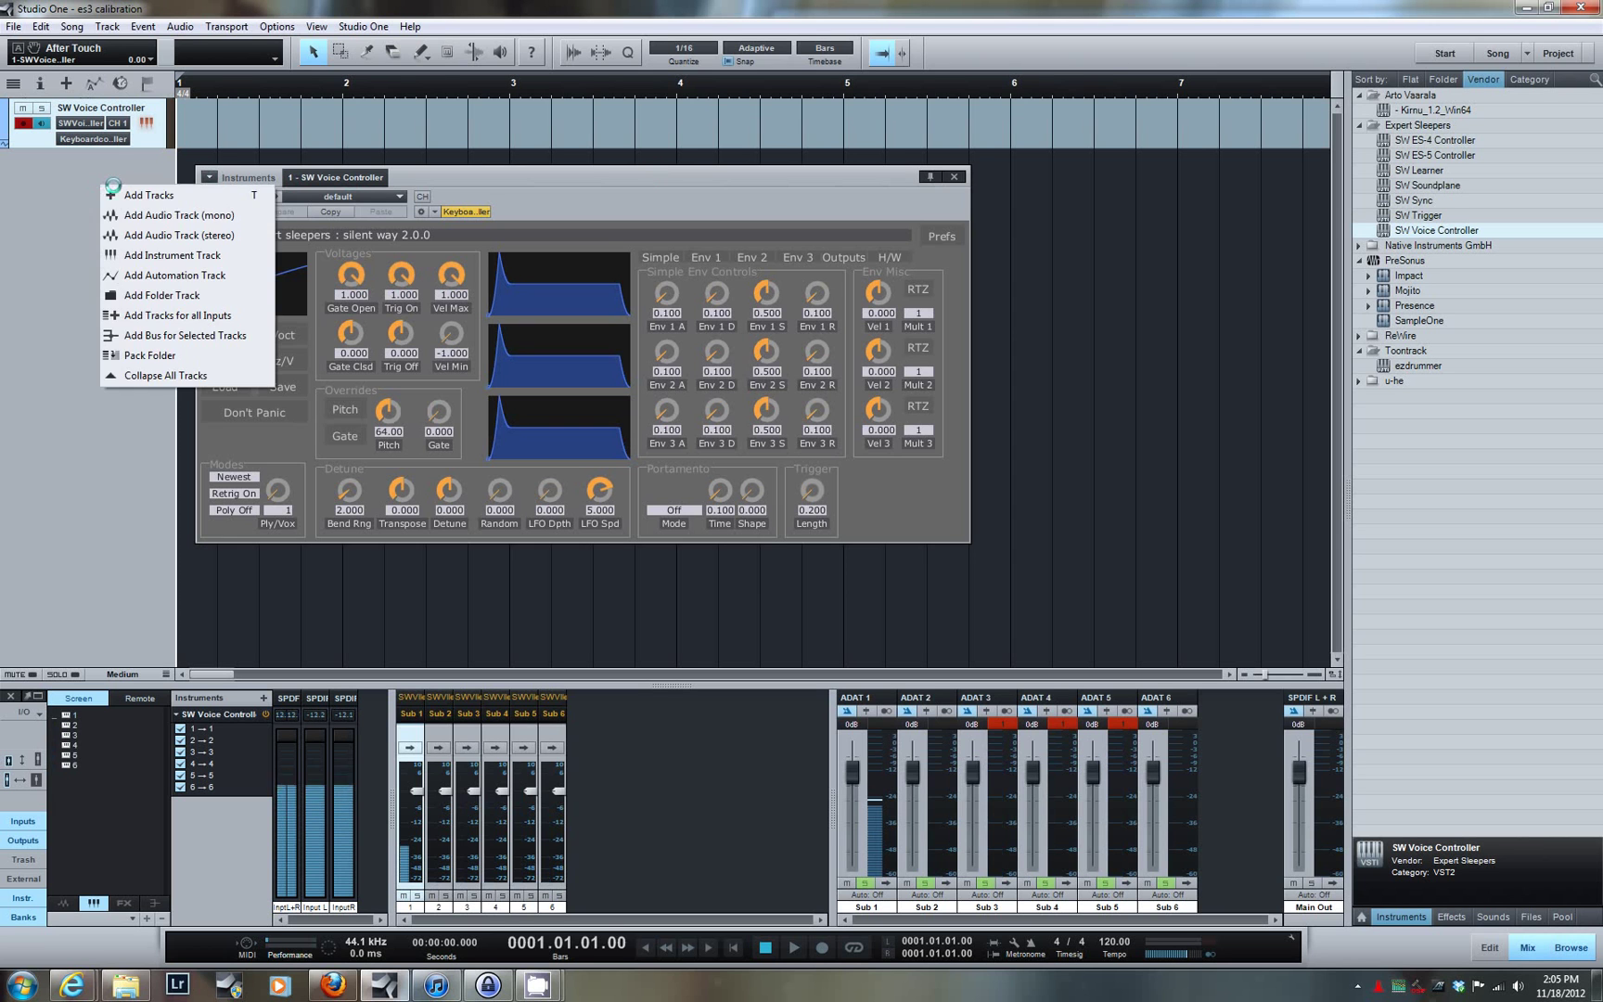
{"action": "left_click", "coordinate": [141, 215]}
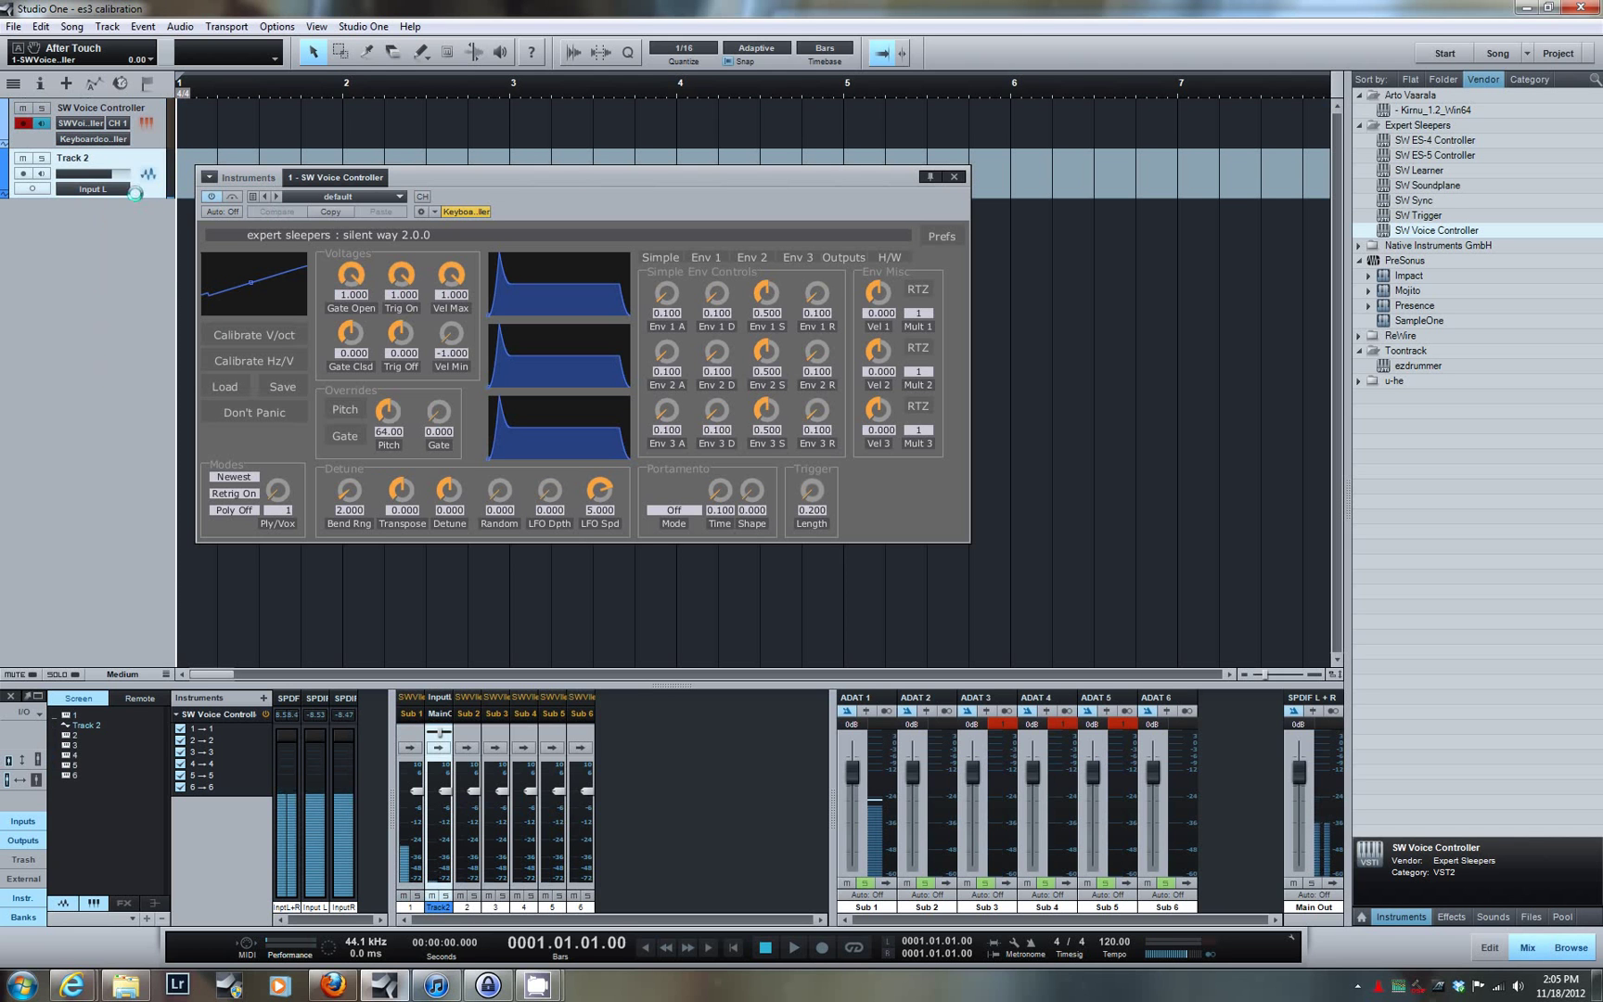
{"action": "left_click", "coordinate": [112, 188]}
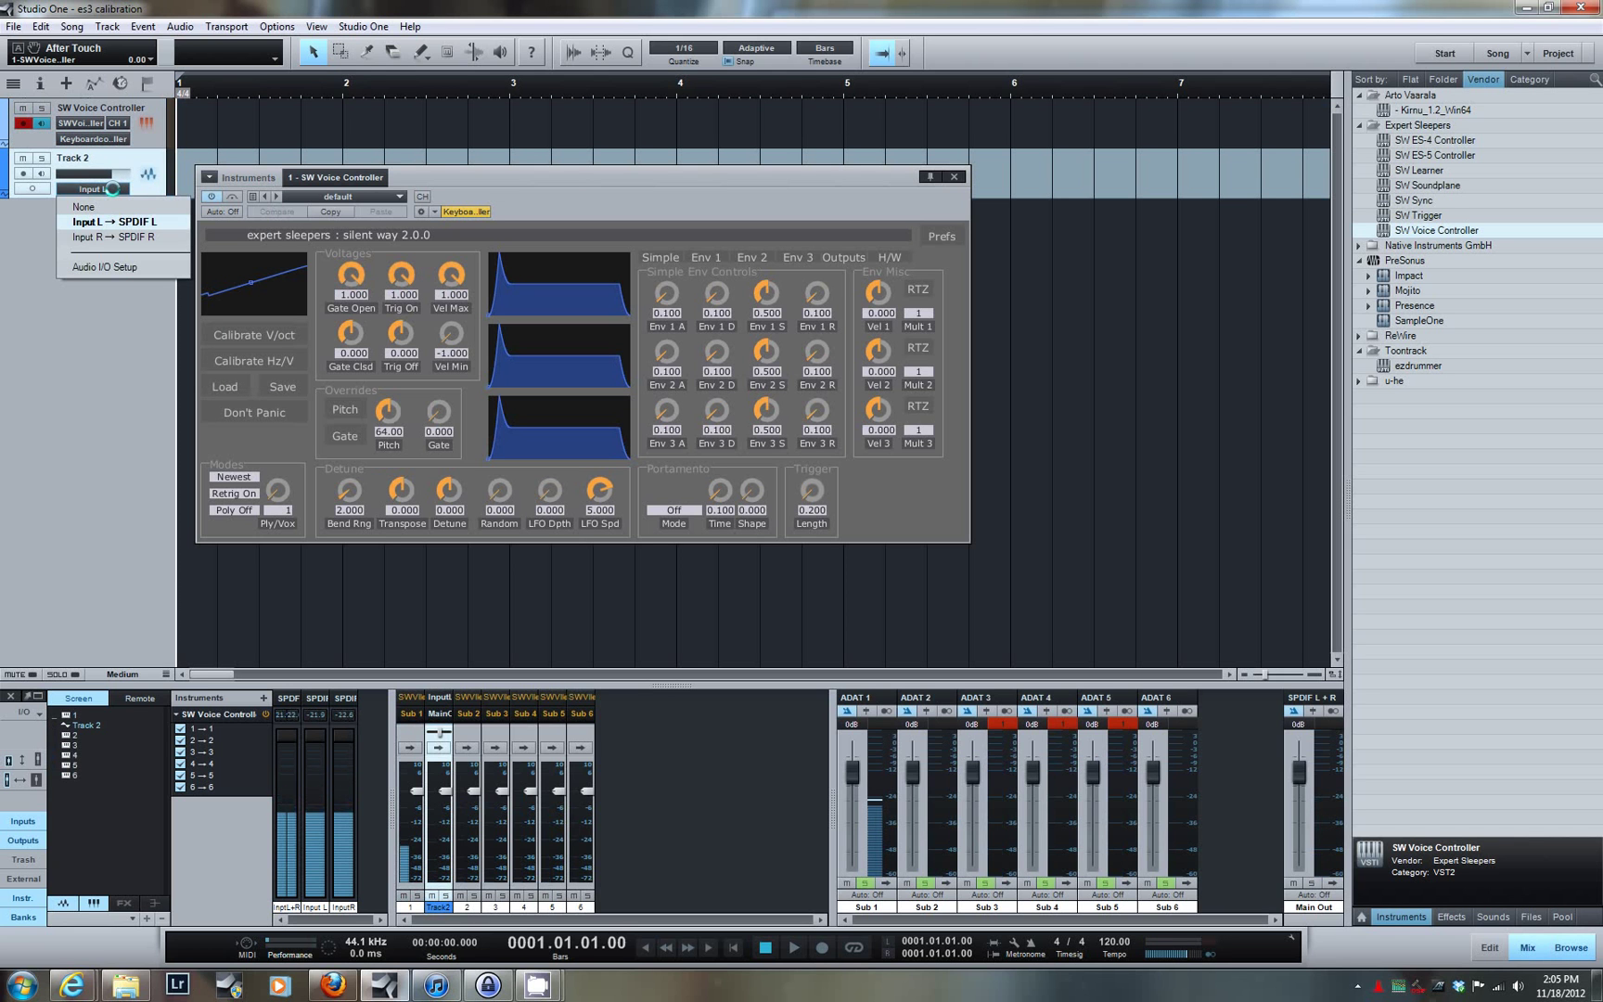
{"action": "left_click", "coordinate": [112, 189]}
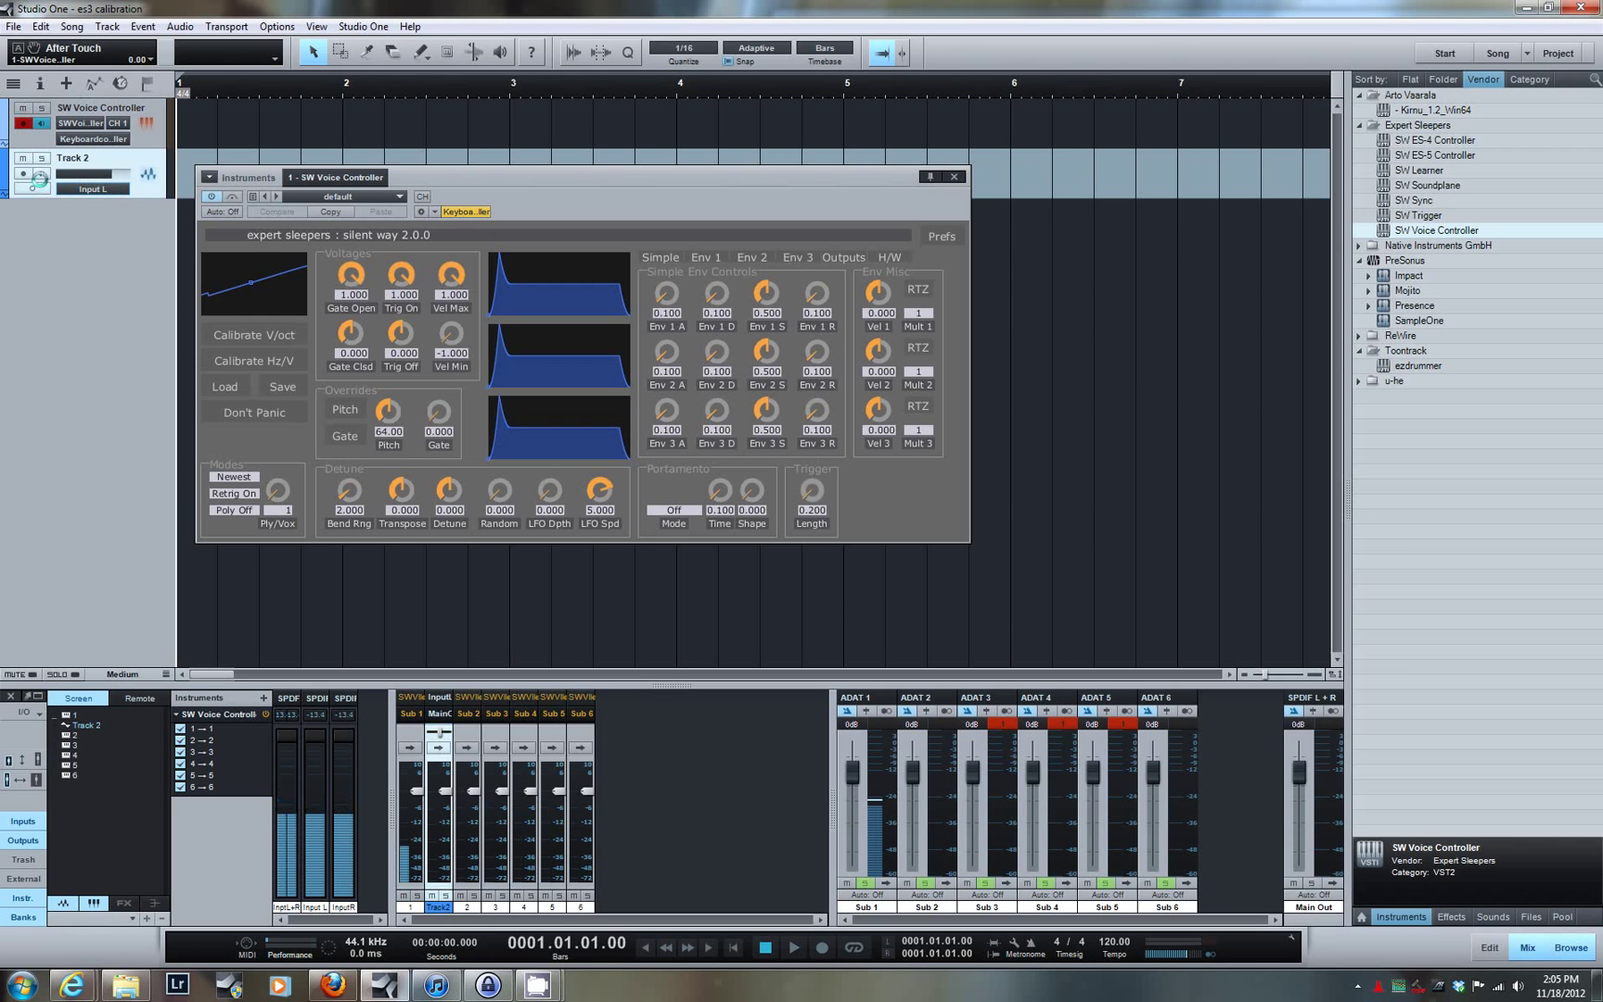
{"action": "left_click", "coordinate": [43, 173]}
{"action": "left_click", "coordinate": [43, 174]}
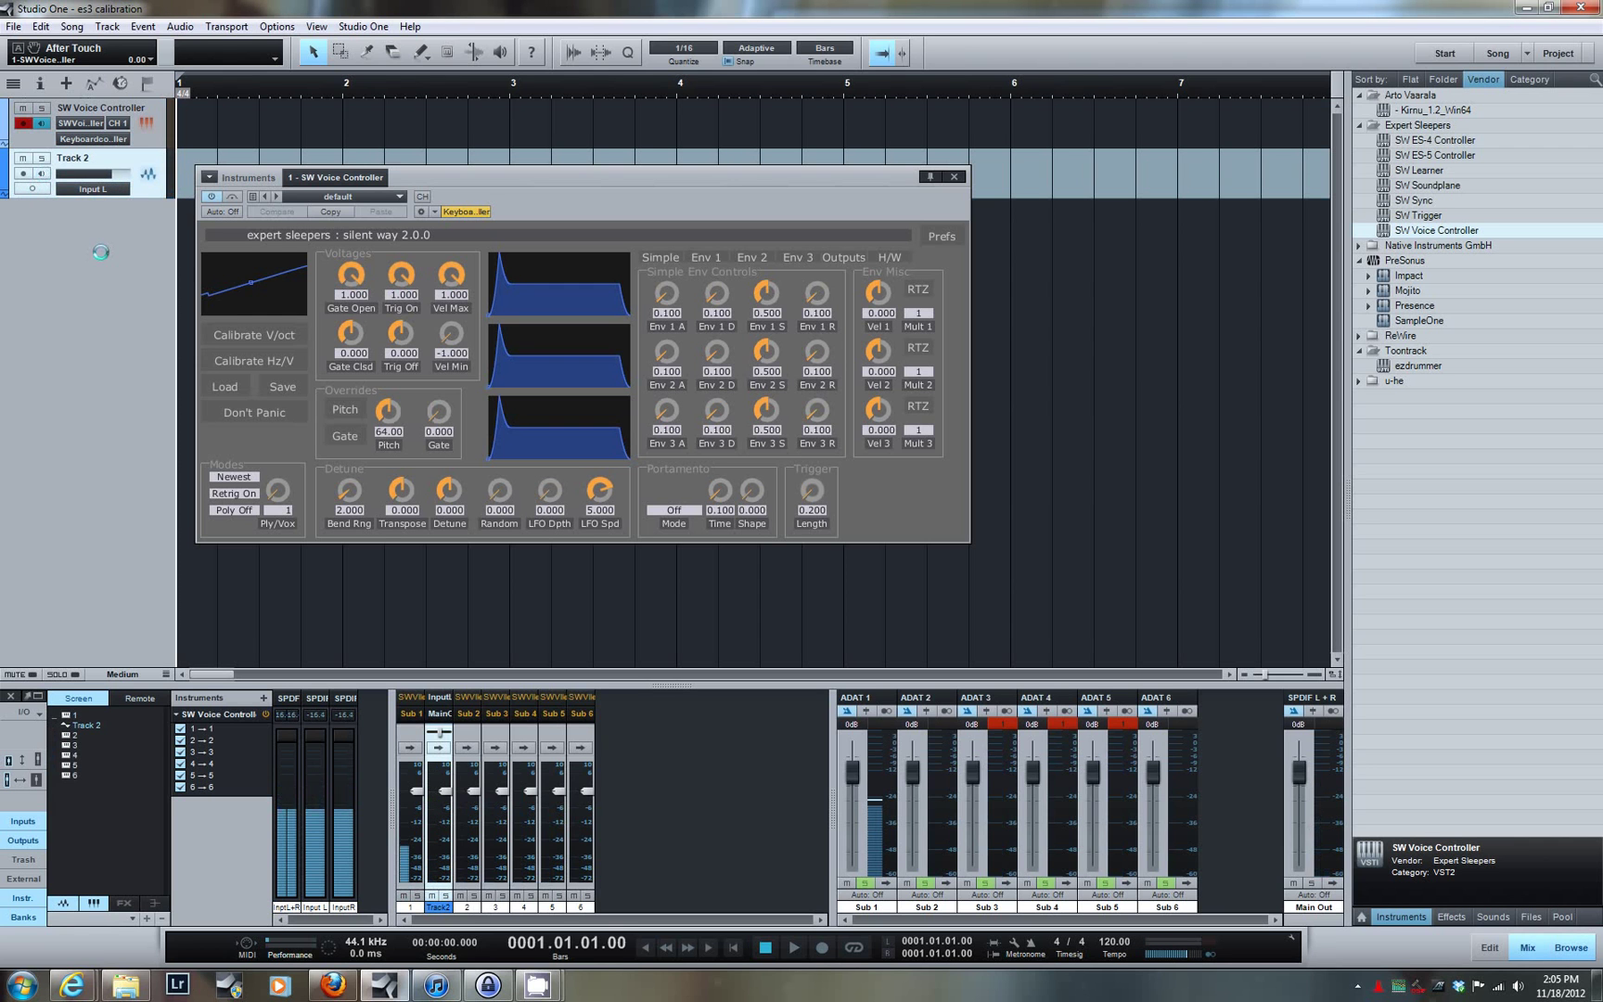